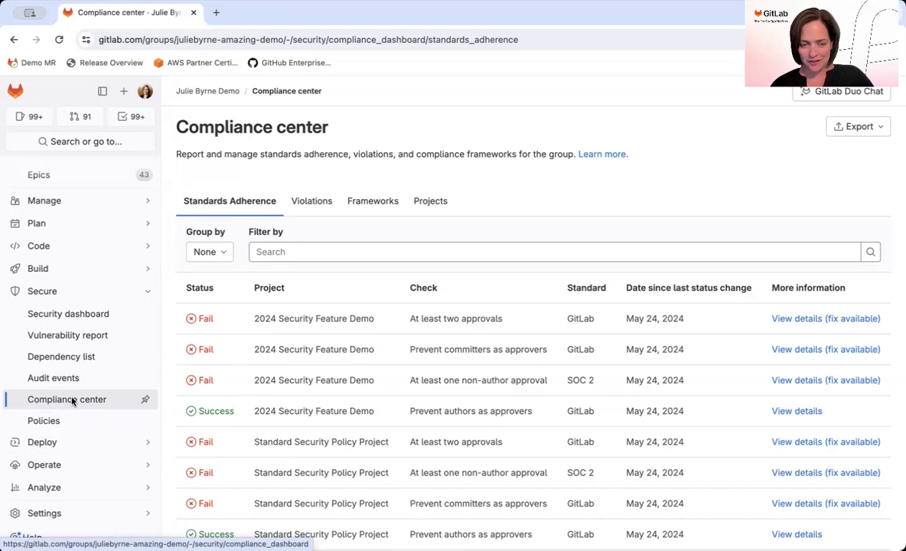
# Step: Review the group's compliance frameworks and assign the Standard App Sec framework to the 2024 Security Feature Demo project
pyautogui.click(361, 202)
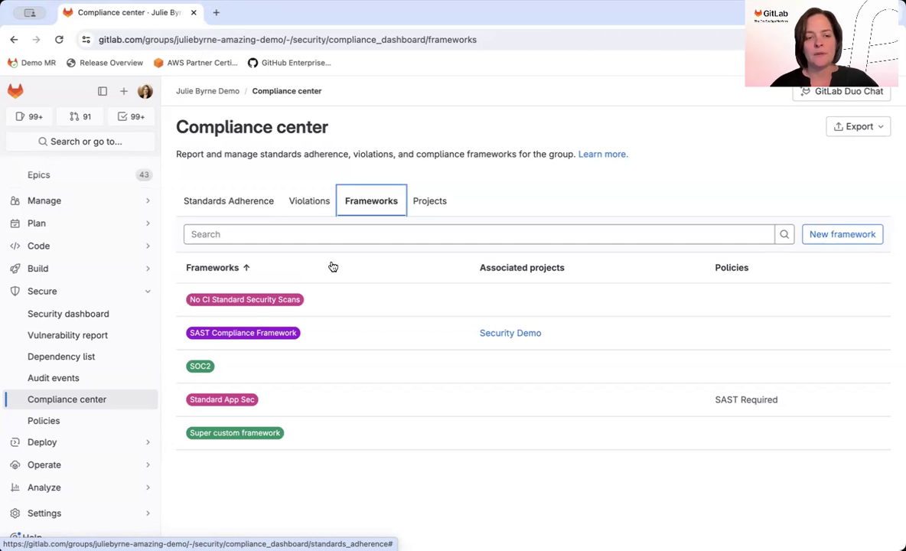
pyautogui.moveTo(222, 320)
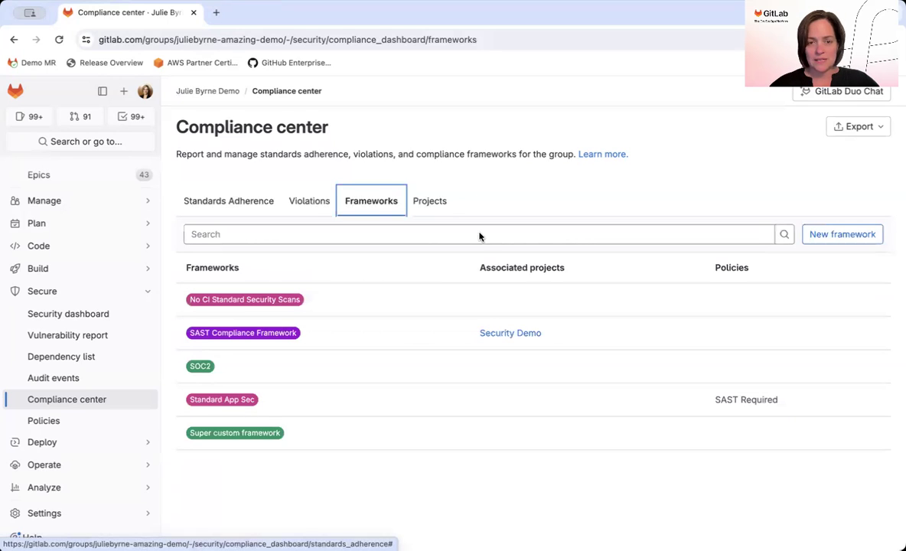
pyautogui.click(424, 203)
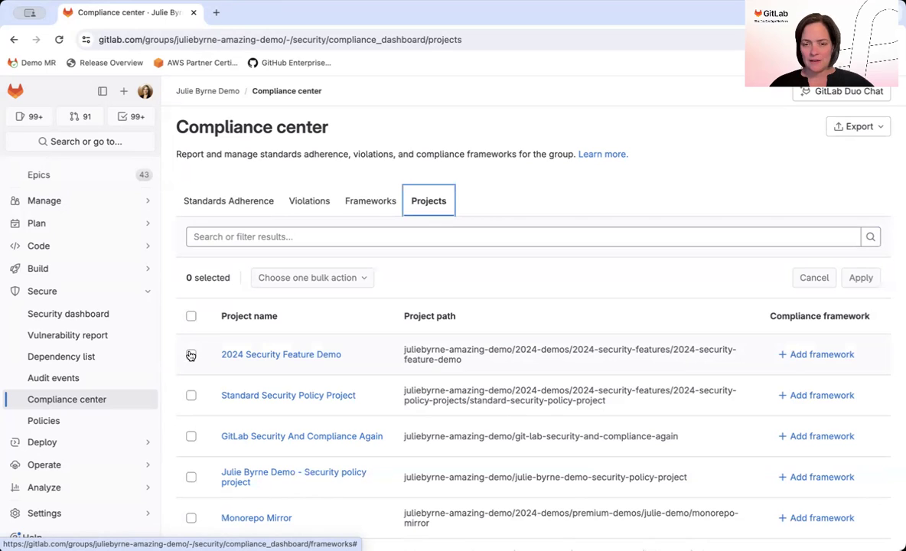
pyautogui.click(821, 355)
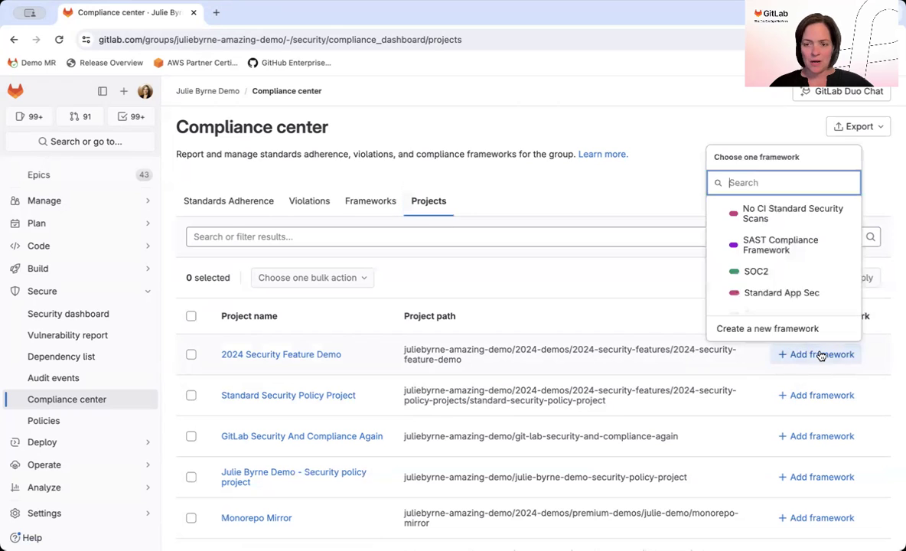
pyautogui.scroll(-1, 766, 288)
pyautogui.click(766, 284)
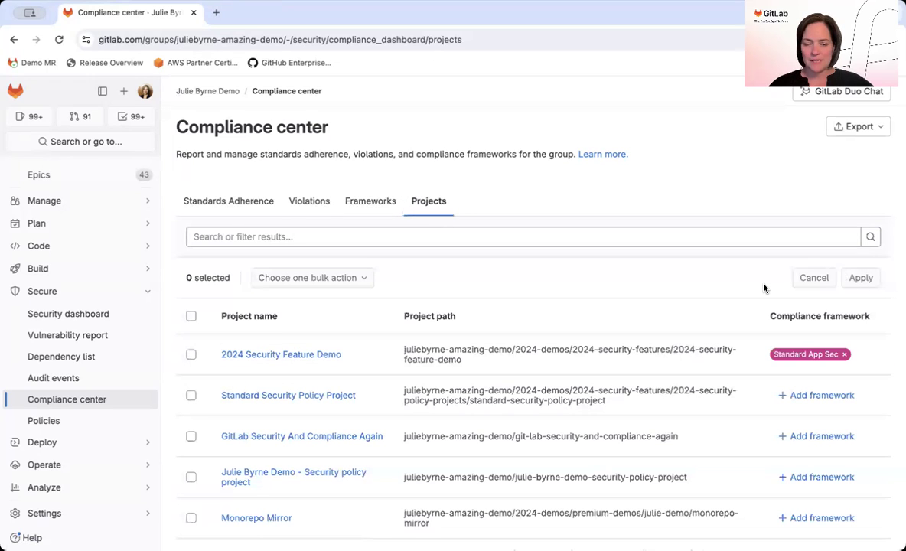
pyautogui.moveTo(797, 364)
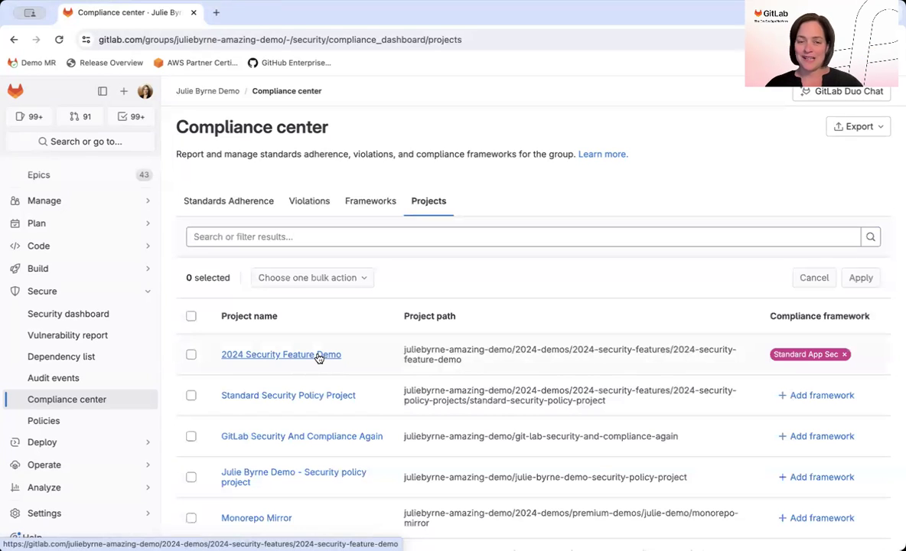
# Step: View the Standard App Sec framework's associated projects and policies, and open the framework for editing
pyautogui.click(371, 202)
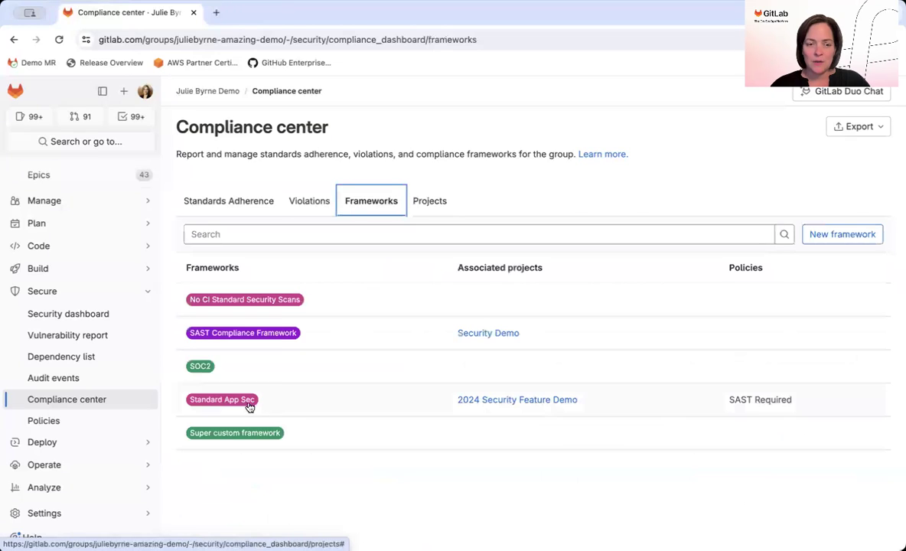
pyautogui.moveTo(226, 401)
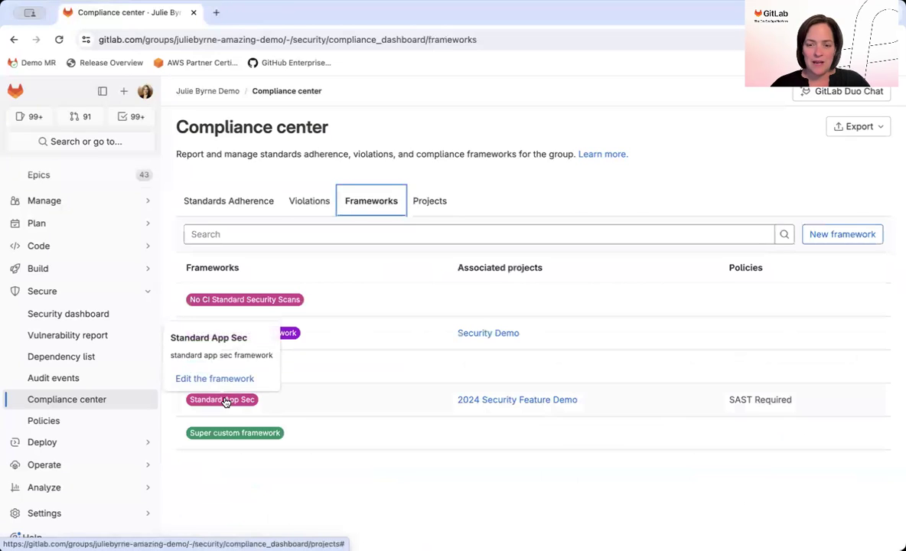
pyautogui.click(746, 401)
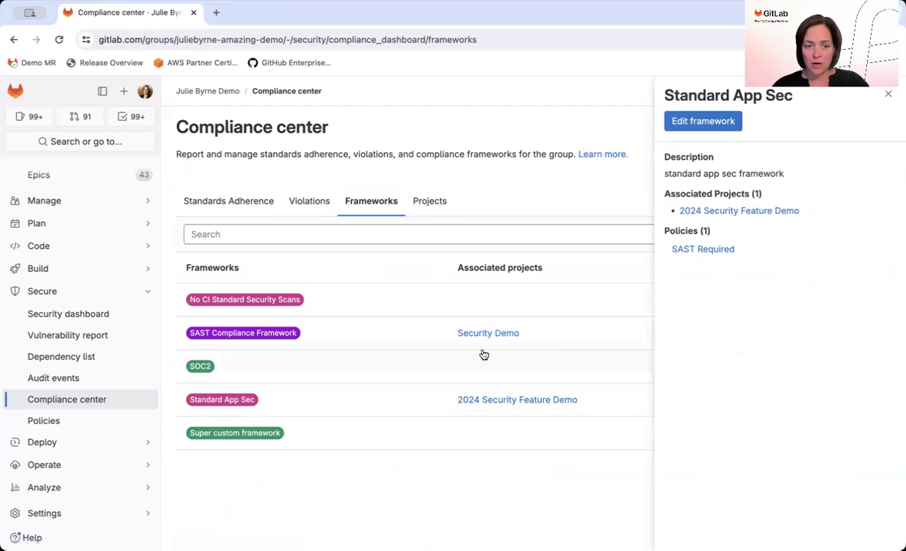
pyautogui.click(223, 398)
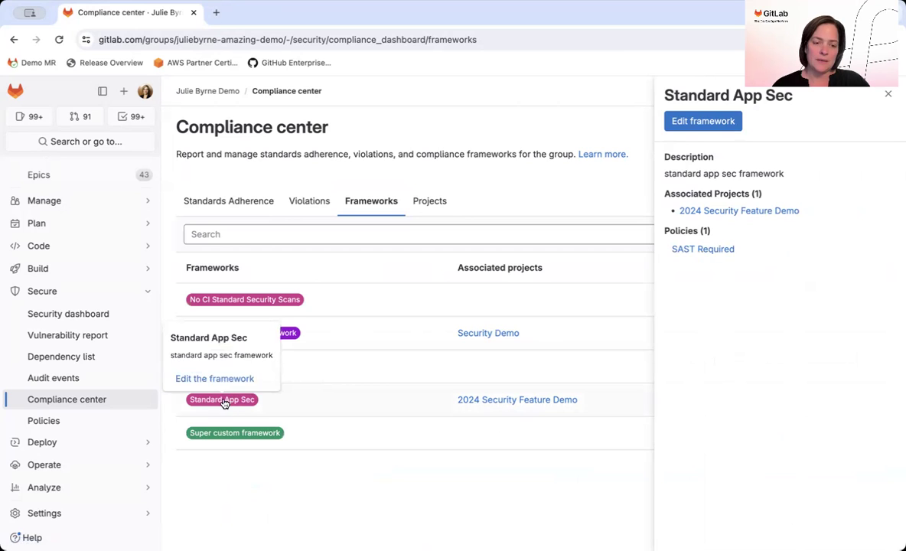
pyautogui.click(219, 380)
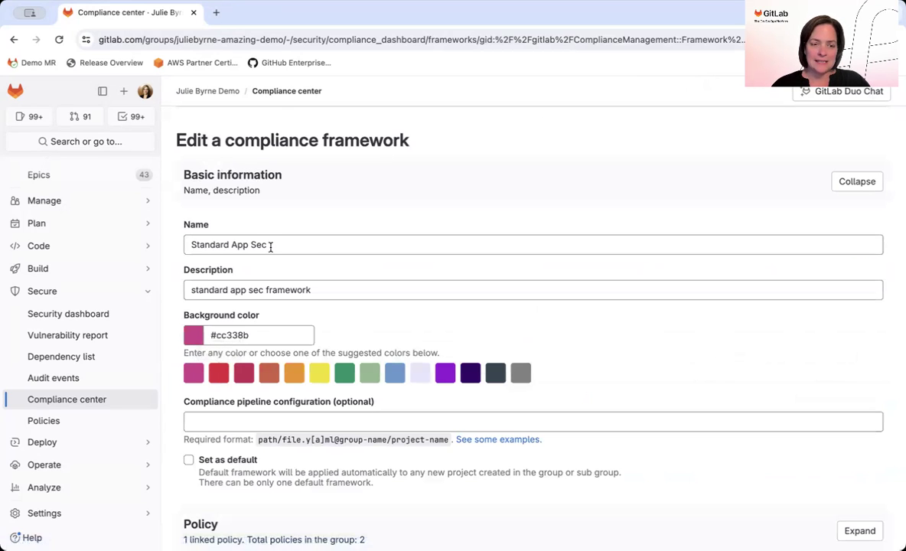
# Step: Inspect the framework's linked policies and the SAST Required policy's details, and leave the framework without saving changes
pyautogui.scroll(-3, 268, 245)
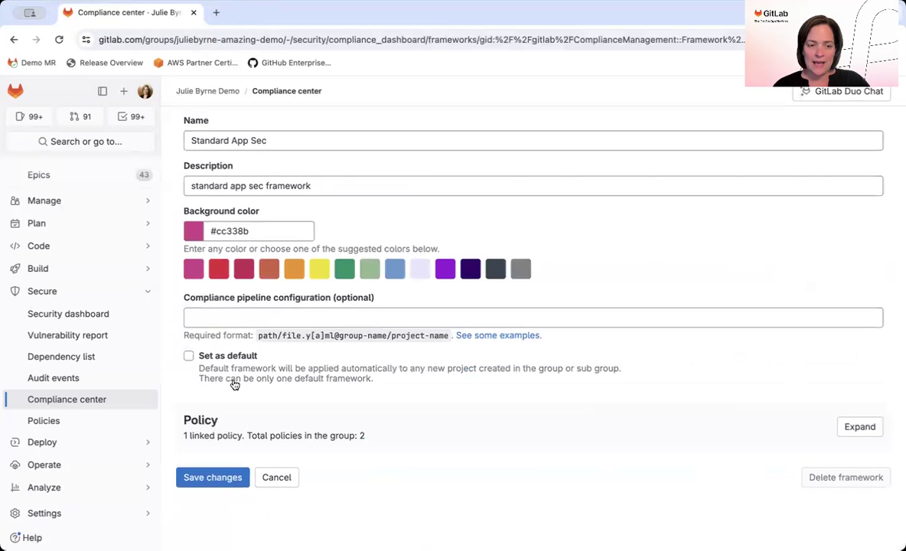
pyautogui.click(848, 427)
pyautogui.scroll(-3, 780, 434)
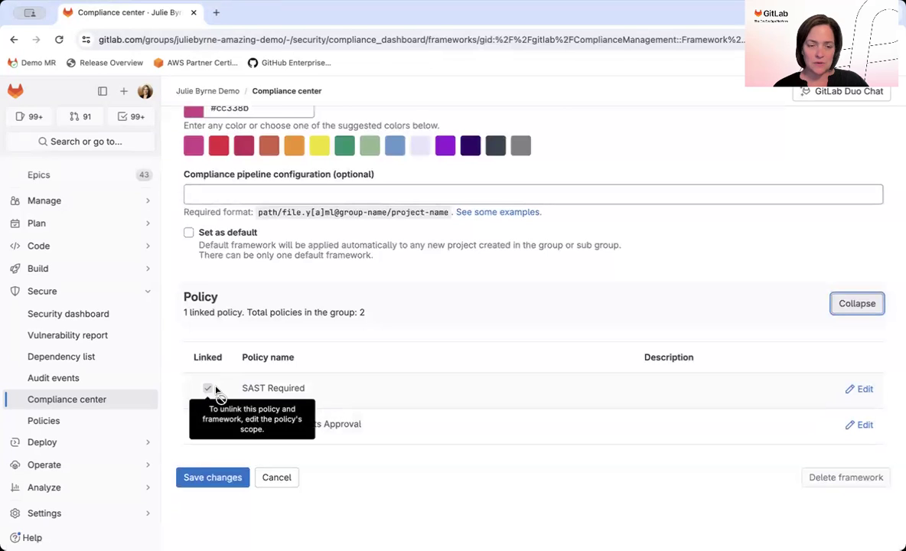
pyautogui.click(283, 392)
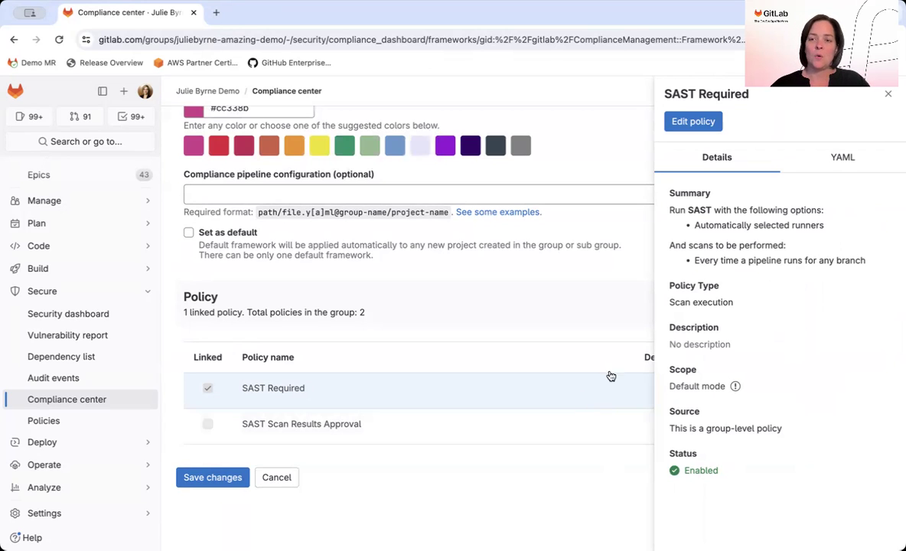
pyautogui.click(887, 97)
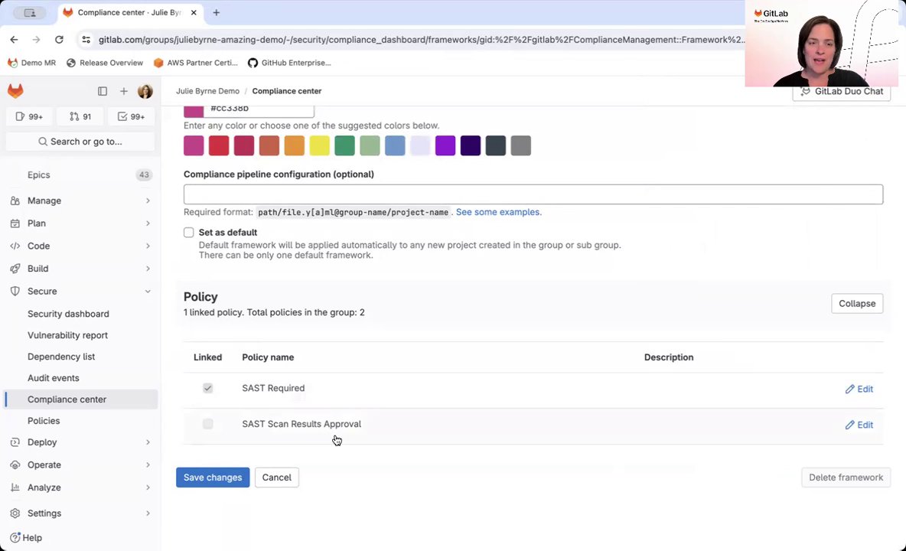
pyautogui.click(281, 483)
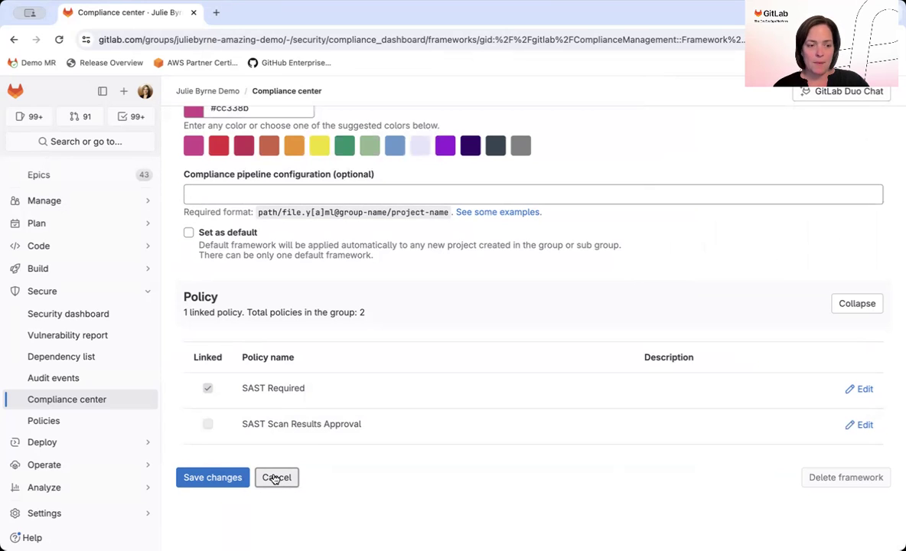
# Step: Start a new scan execution policy for the group and name it "Secrets detection"
pyautogui.click(48, 421)
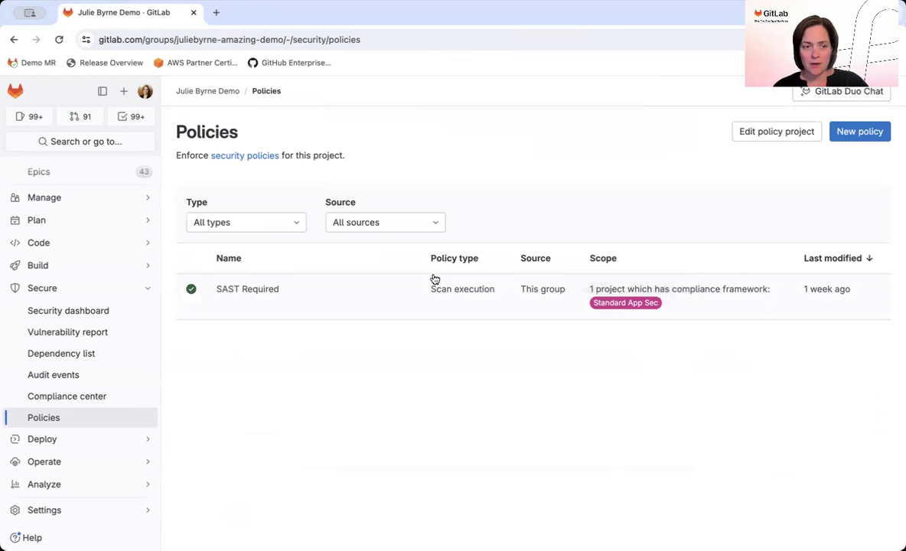
pyautogui.click(860, 133)
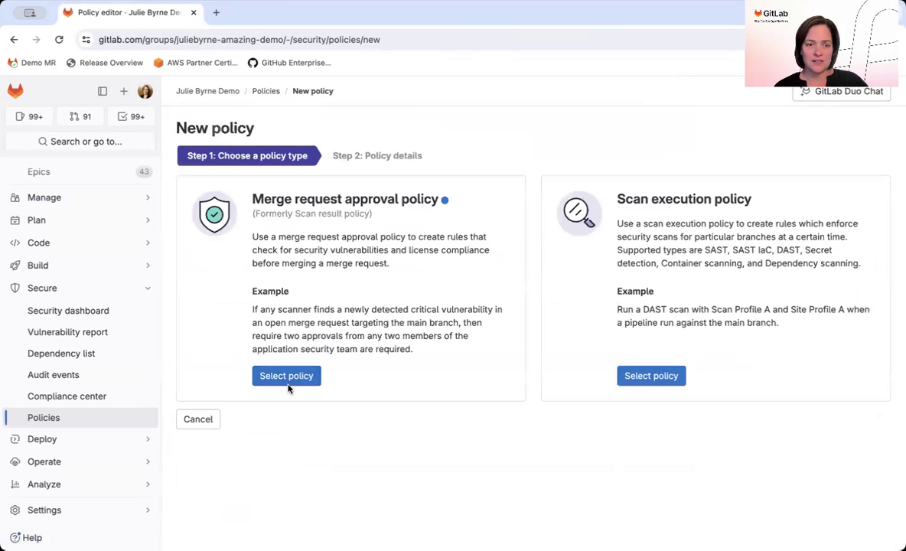
pyautogui.click(651, 375)
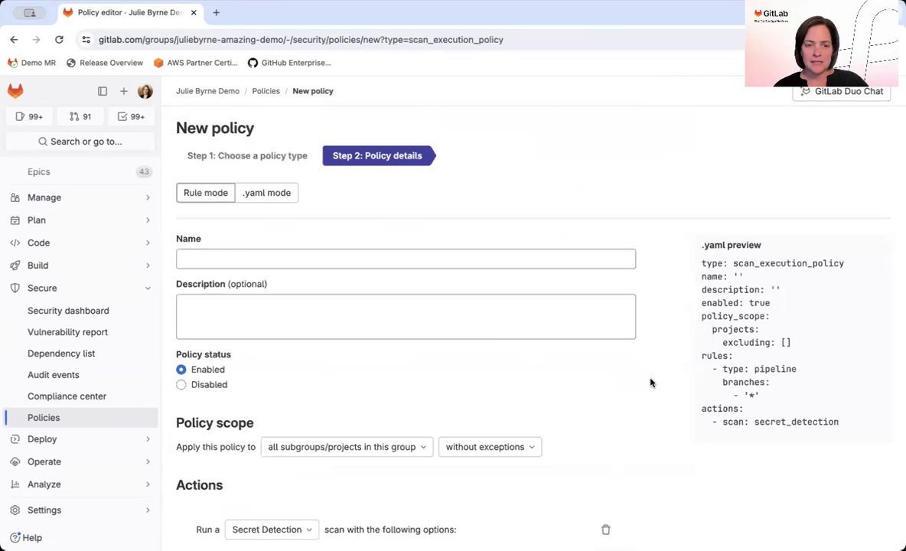
pyautogui.click(361, 259)
pyautogui.write('Secret')
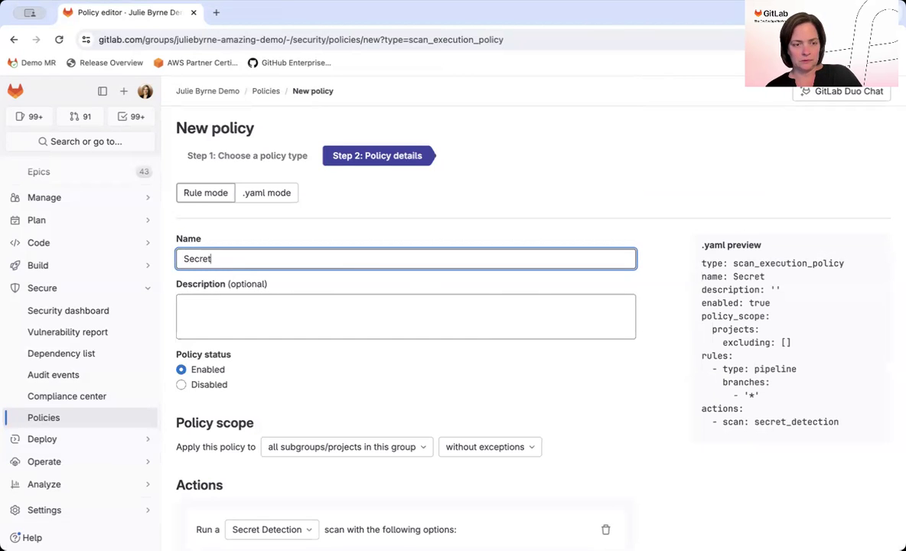
pyautogui.write('s detection')
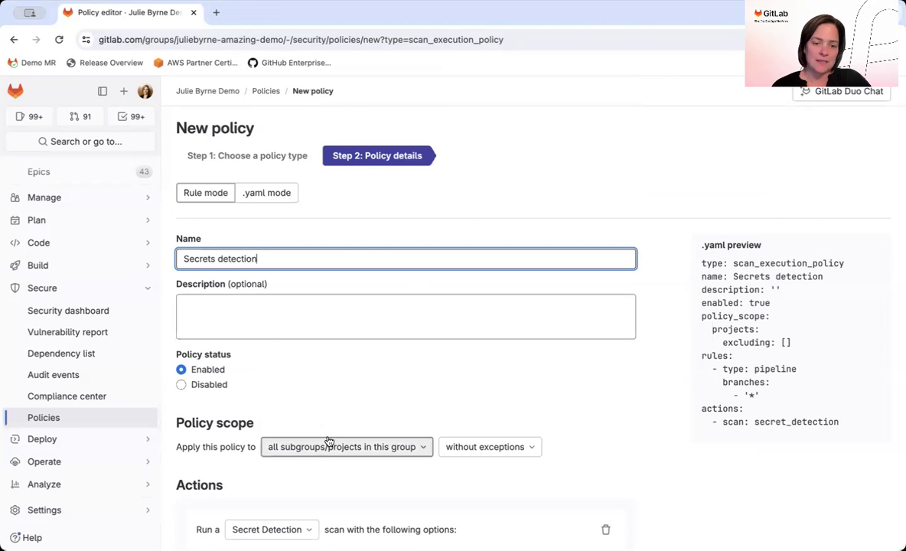
# Step: Scope the Secrets detection policy to projects with the Standard App Sec compliance framework
pyautogui.scroll(-2, 330, 457)
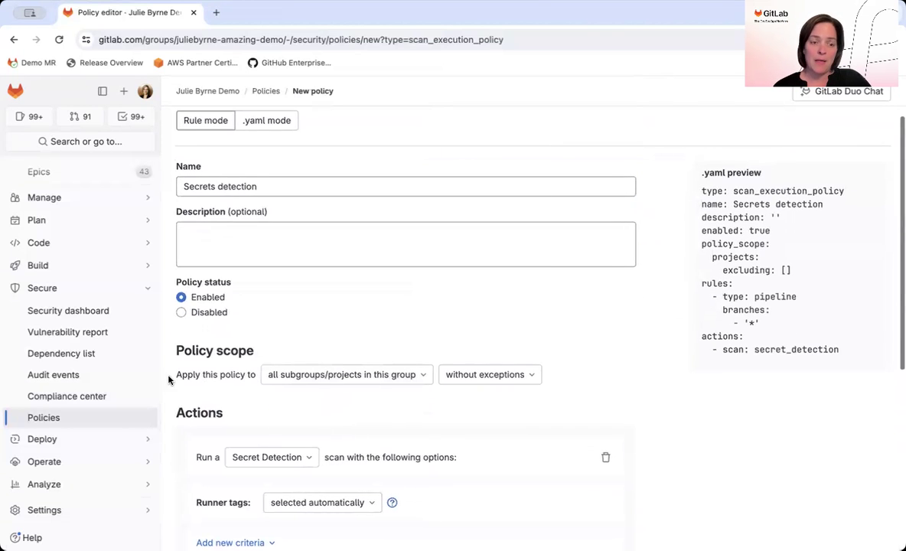
pyautogui.scroll(1, 205, 389)
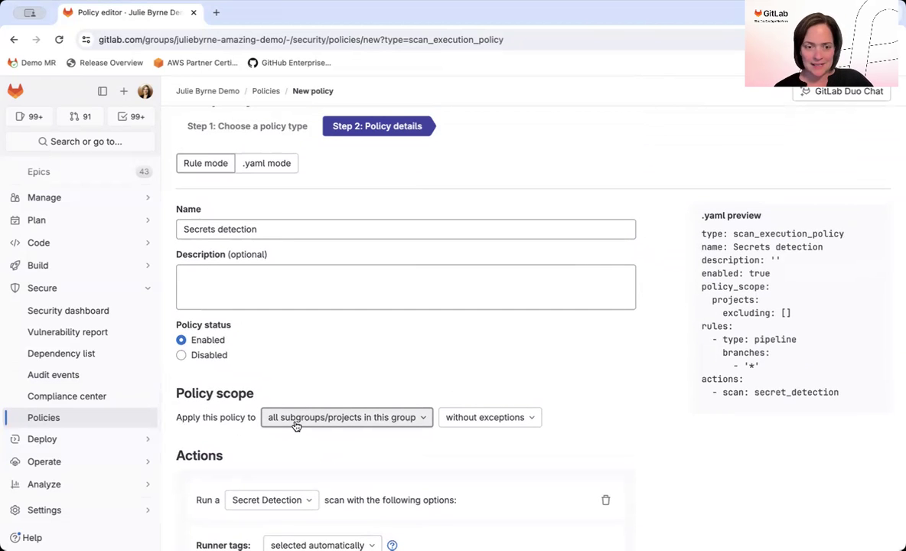
pyautogui.click(358, 423)
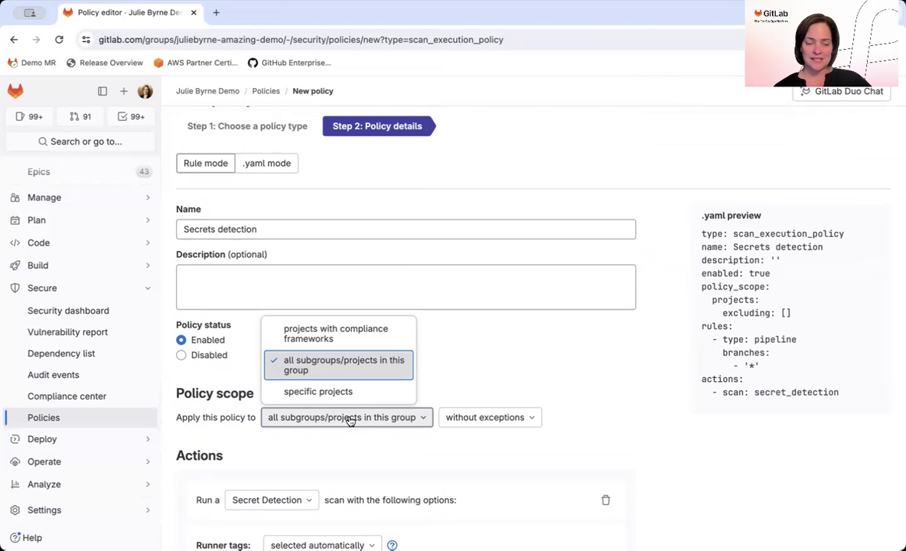
pyautogui.click(306, 341)
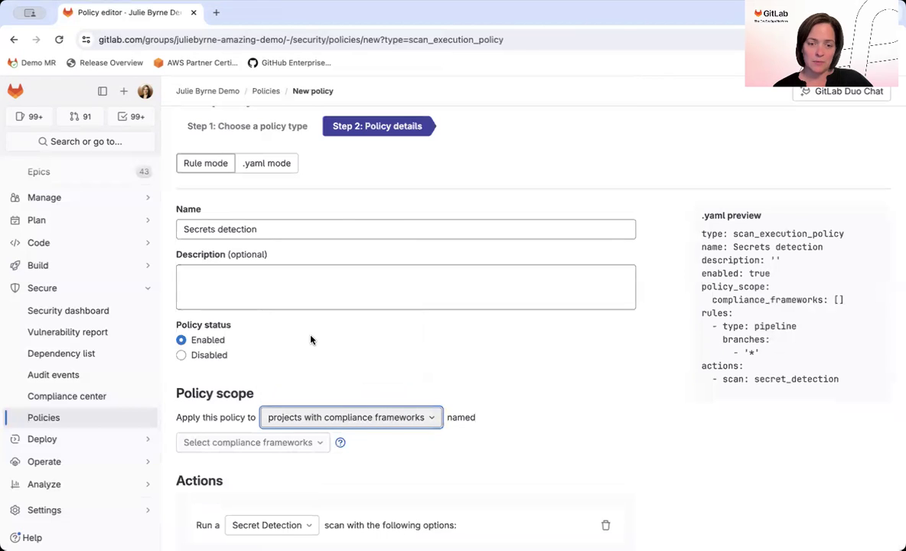
pyautogui.click(312, 443)
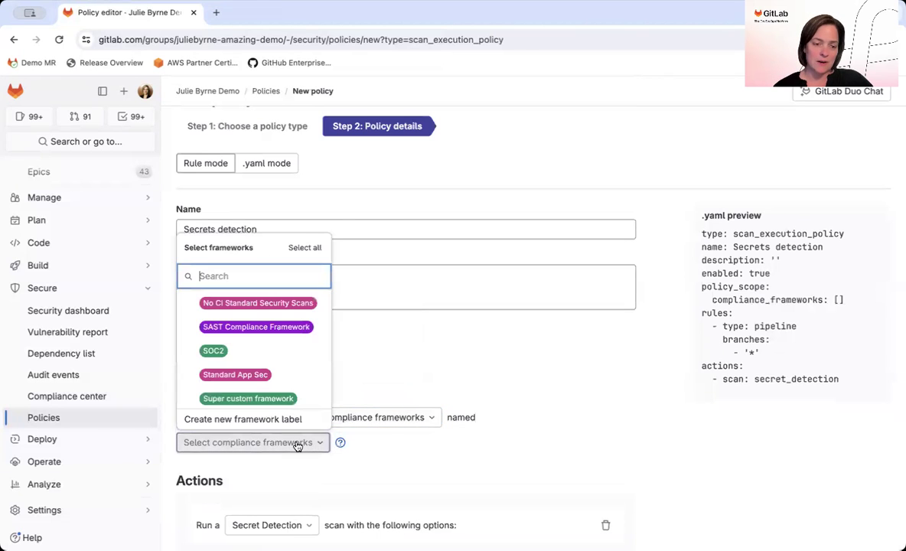
pyautogui.click(239, 376)
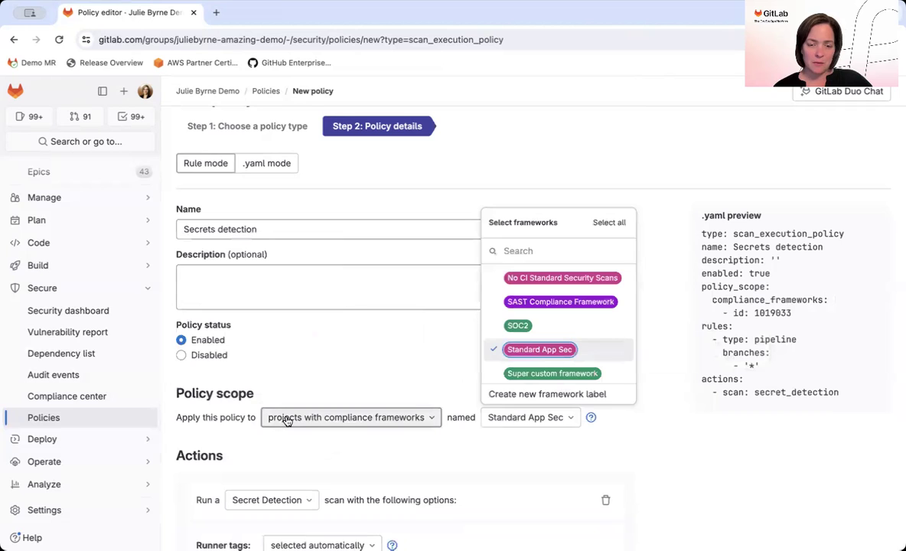
# Step: Scope the policy to all subgroups/projects in this group, except the group's own demo "Security policy project"
pyautogui.click(336, 421)
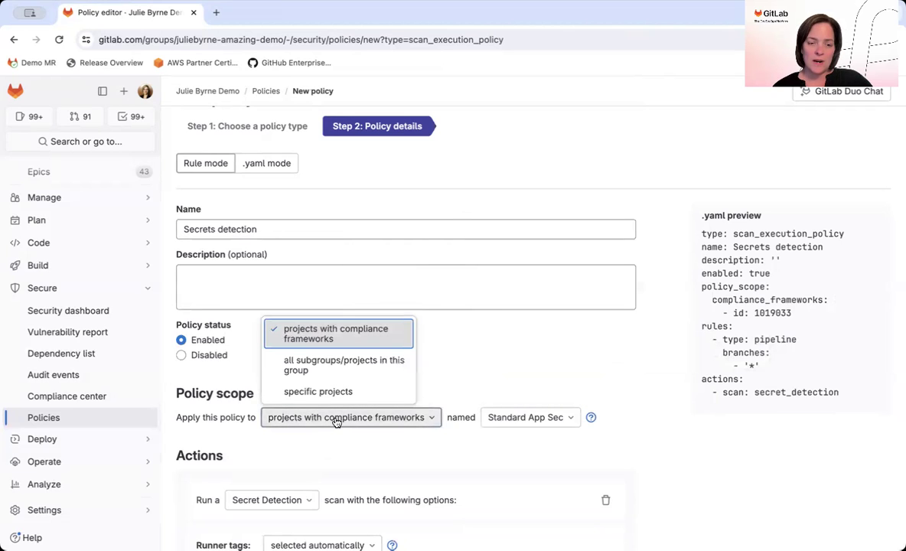
pyautogui.click(315, 362)
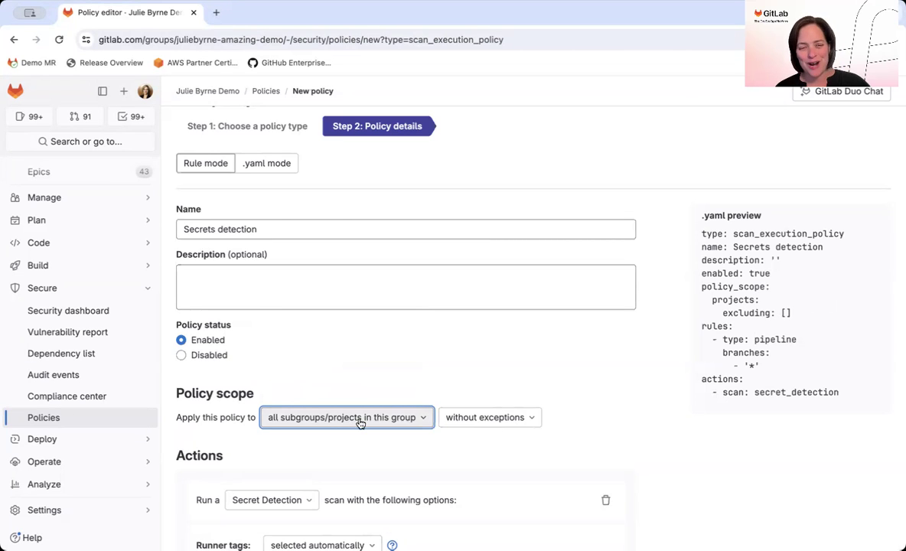
pyautogui.click(512, 421)
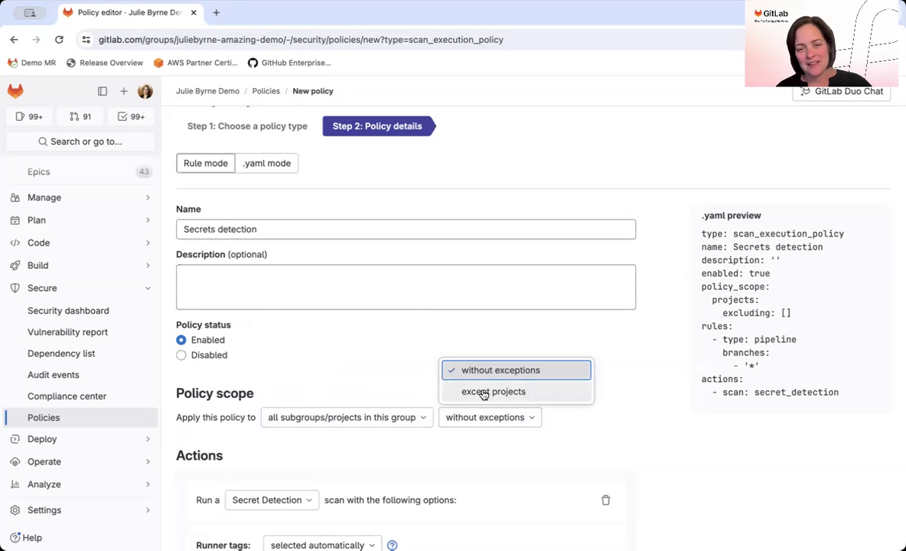
pyautogui.click(485, 393)
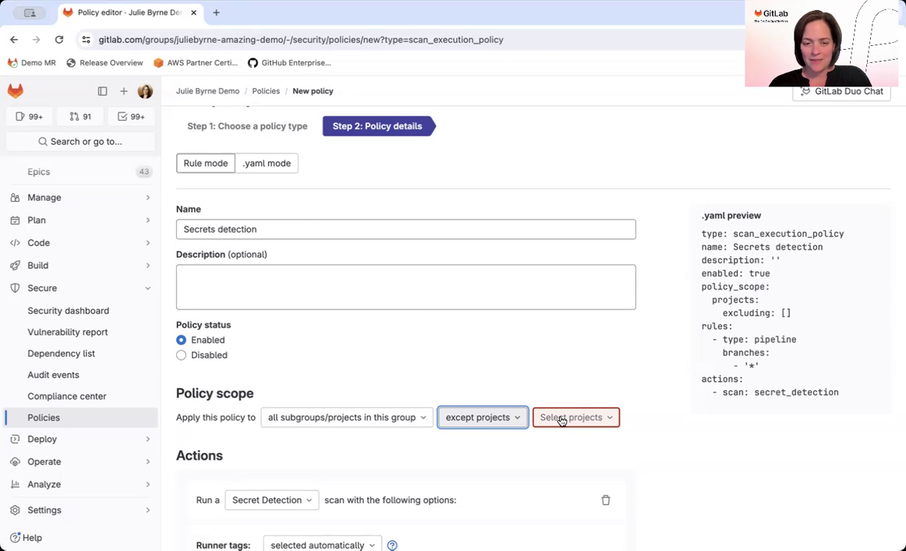
pyautogui.click(561, 419)
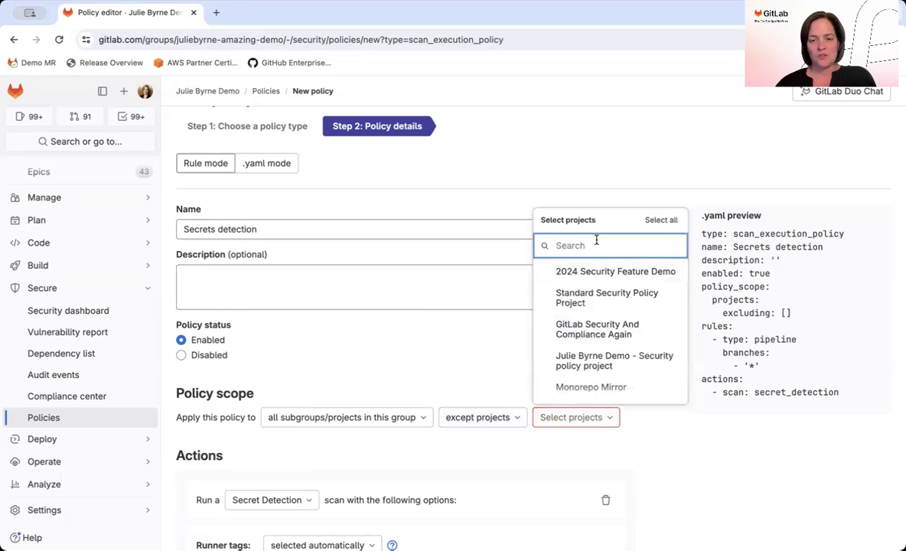
pyautogui.scroll(-3, 575, 372)
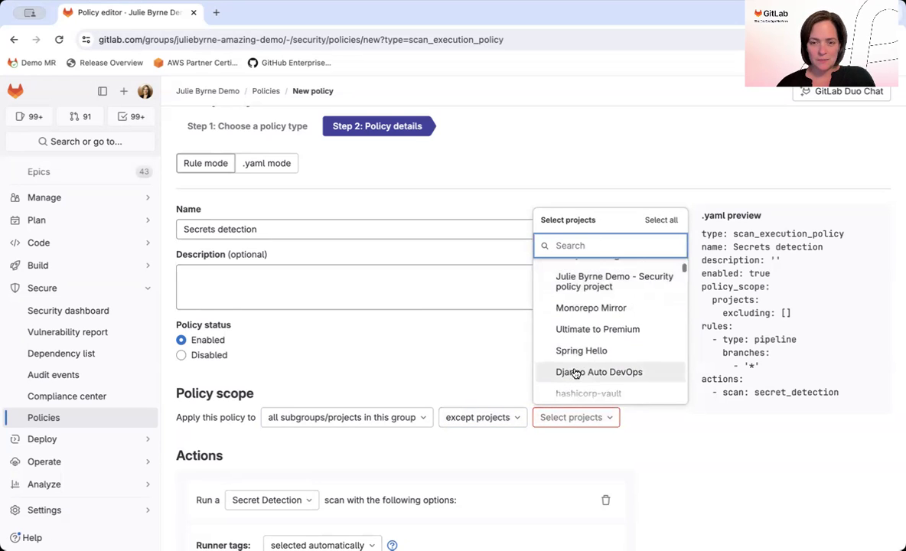
pyautogui.scroll(1, 575, 373)
pyautogui.click(583, 315)
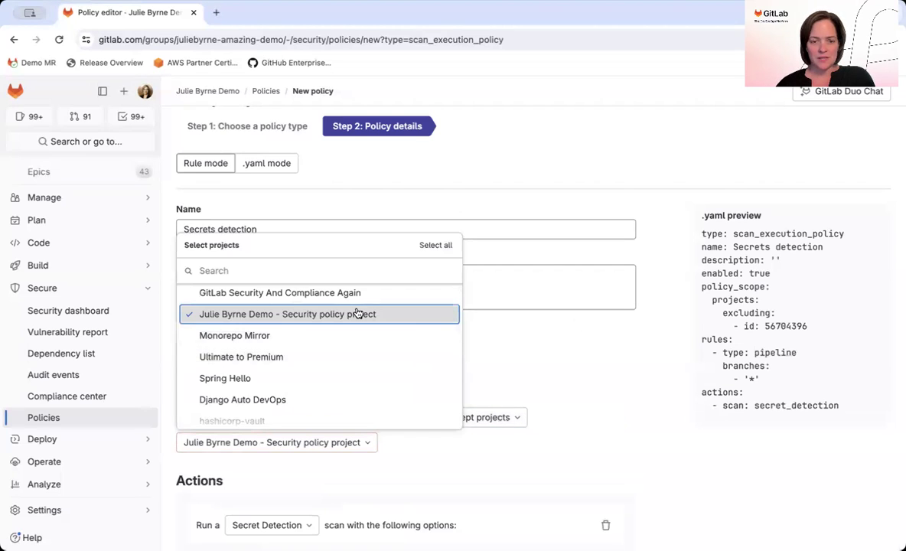
pyautogui.click(480, 331)
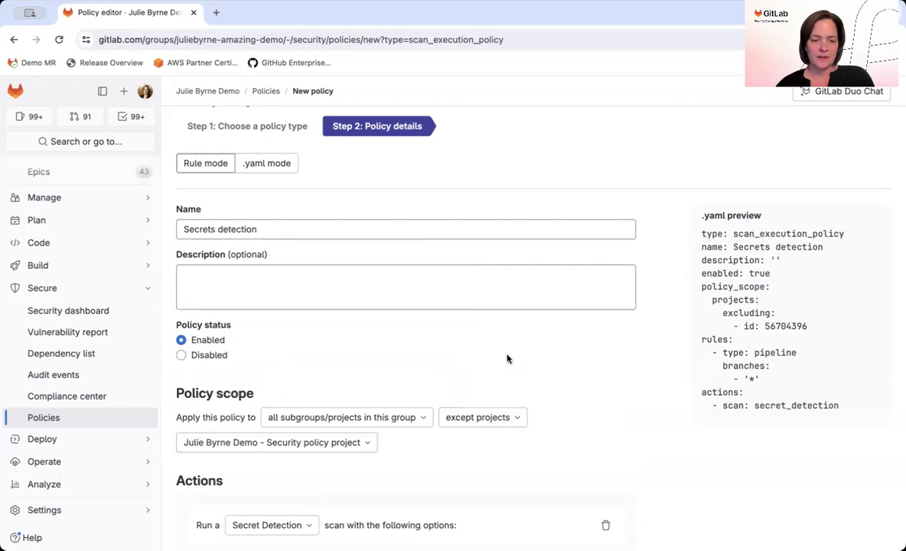
# Step: Switch the policy scope to specific projects and bring up the list of selectable projects
pyautogui.click(420, 417)
pyautogui.click(322, 391)
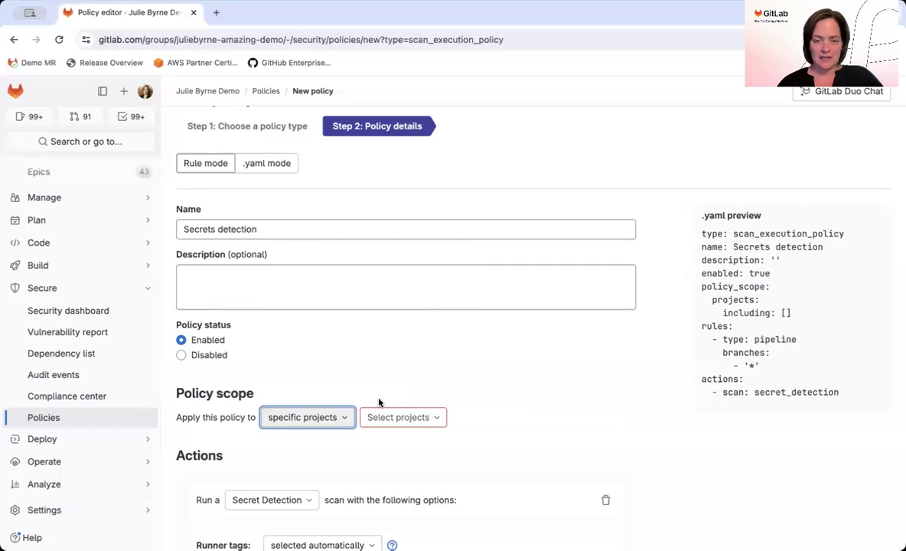
pyautogui.click(411, 419)
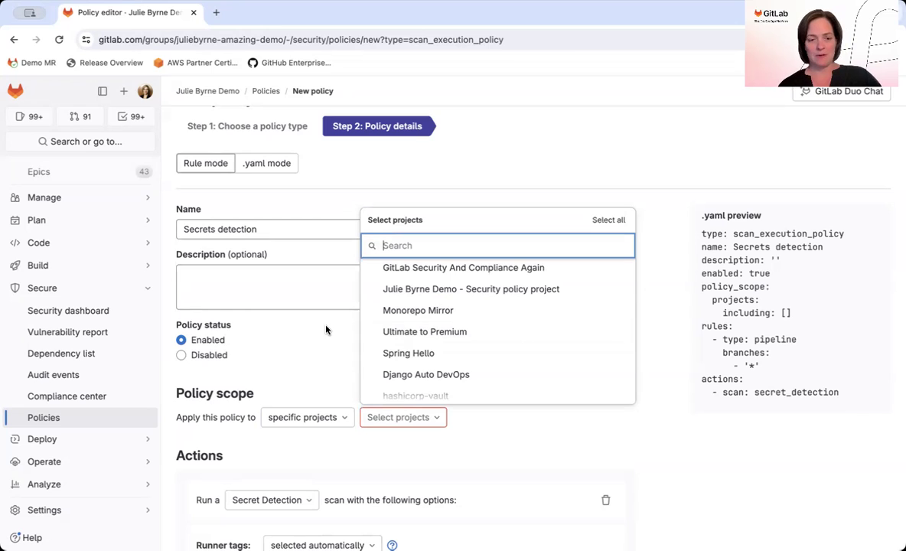
# Step: Scope the policy to projects with compliance frameworks, selecting the Standard App Sec framework
pyautogui.click(315, 420)
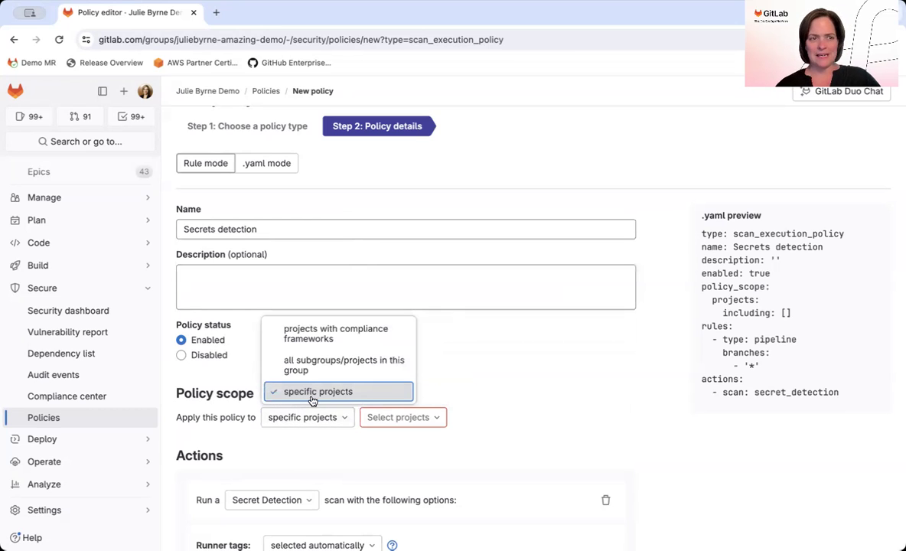
pyautogui.click(295, 331)
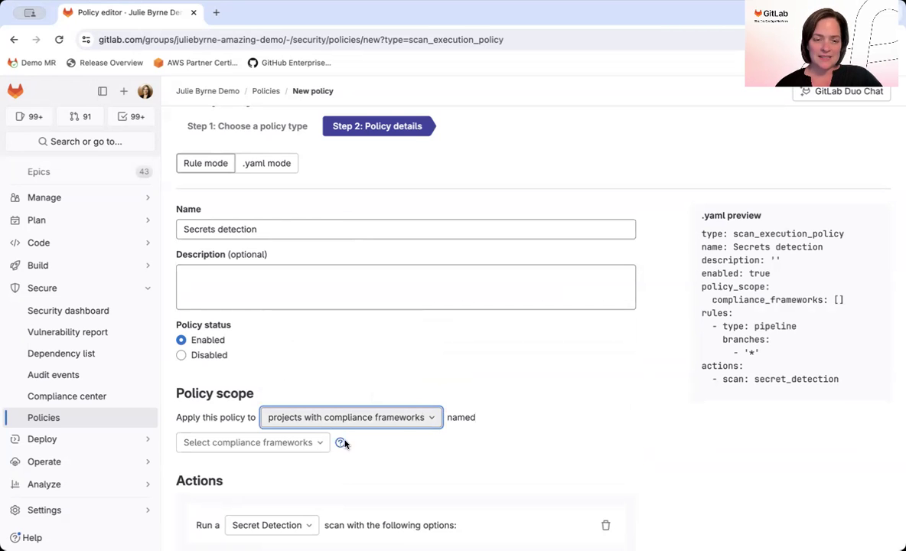
pyautogui.click(306, 441)
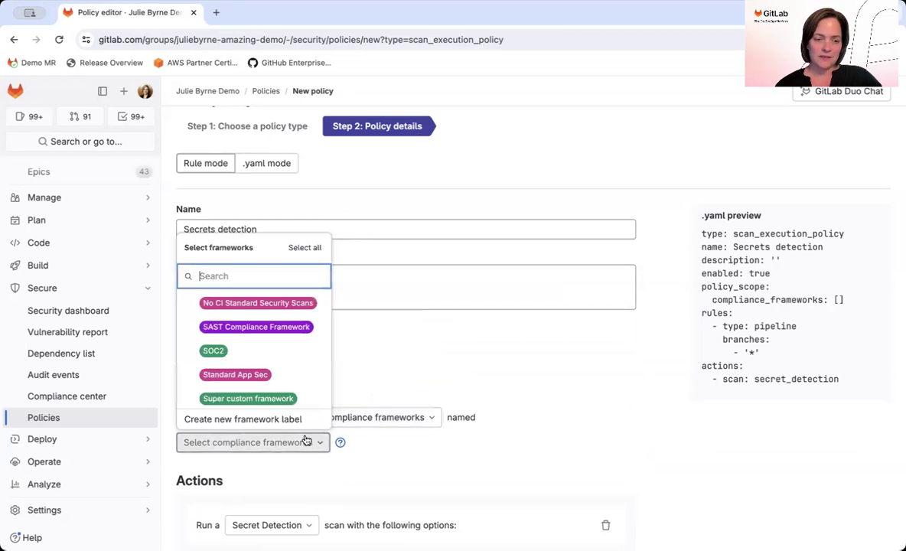
pyautogui.click(226, 374)
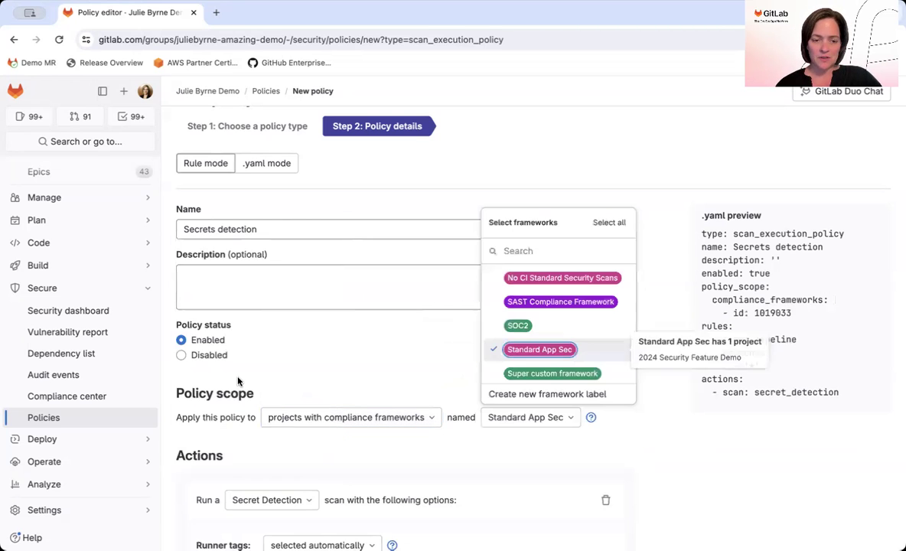
pyautogui.click(428, 450)
# Step: Set the policy's trigger condition to run the Secret Detection scan every time a pipeline runs for all branches
pyautogui.scroll(-1, 429, 450)
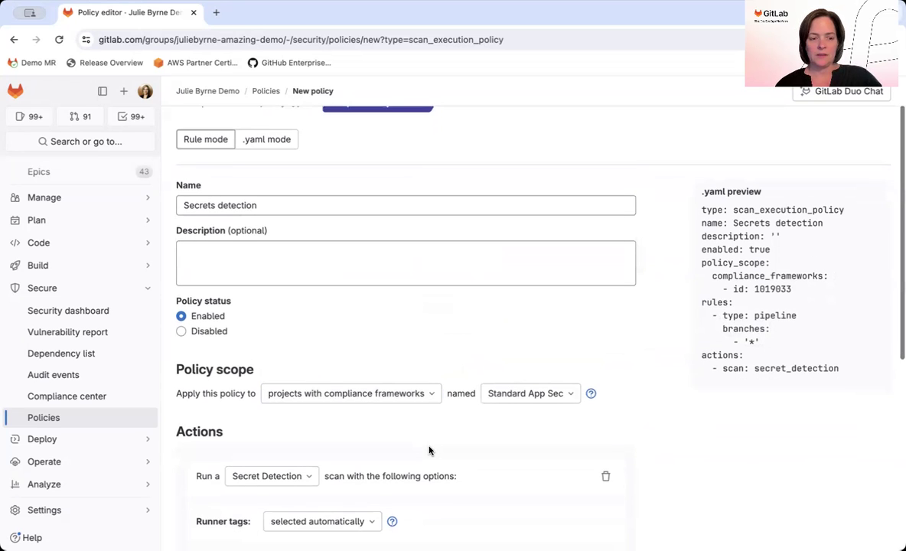
pyautogui.scroll(-3, 428, 450)
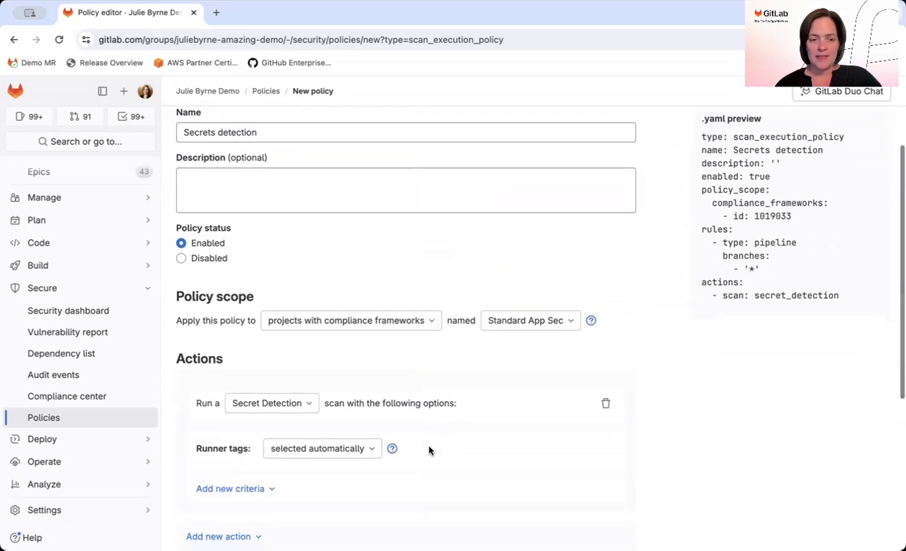
pyautogui.scroll(-3, 329, 416)
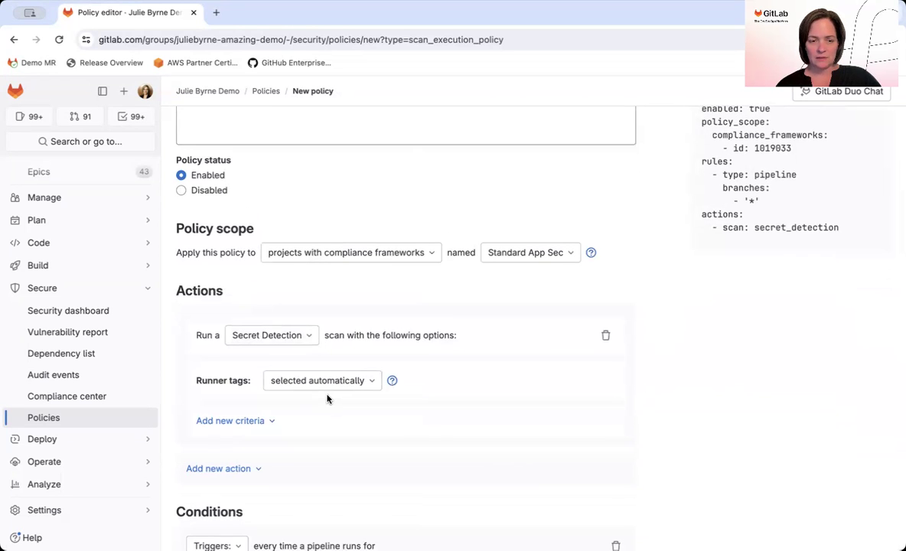
pyautogui.scroll(-5, 325, 399)
pyautogui.scroll(-4, 323, 400)
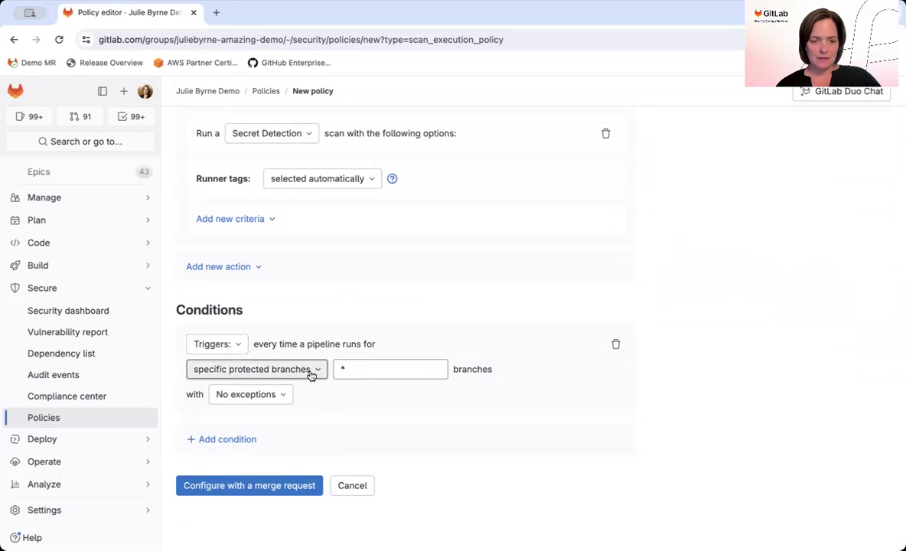
pyautogui.click(316, 372)
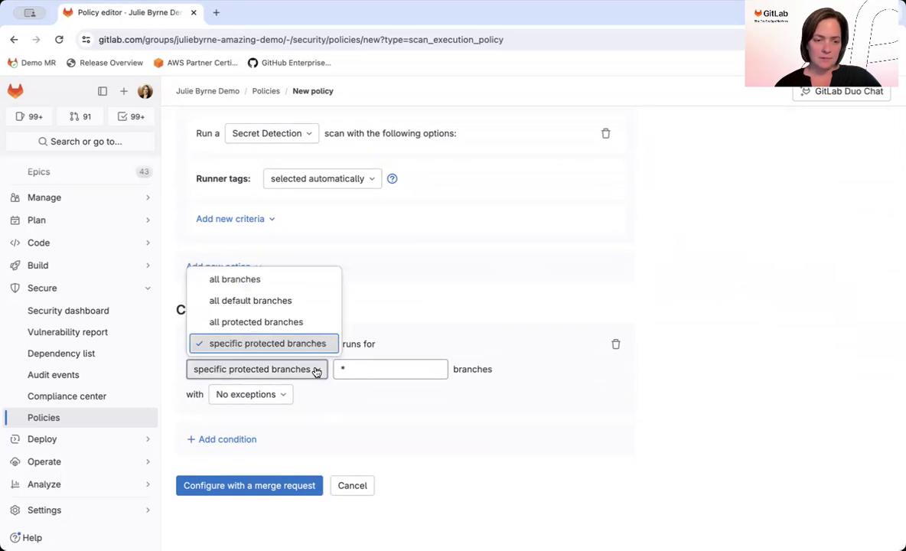
pyautogui.click(228, 279)
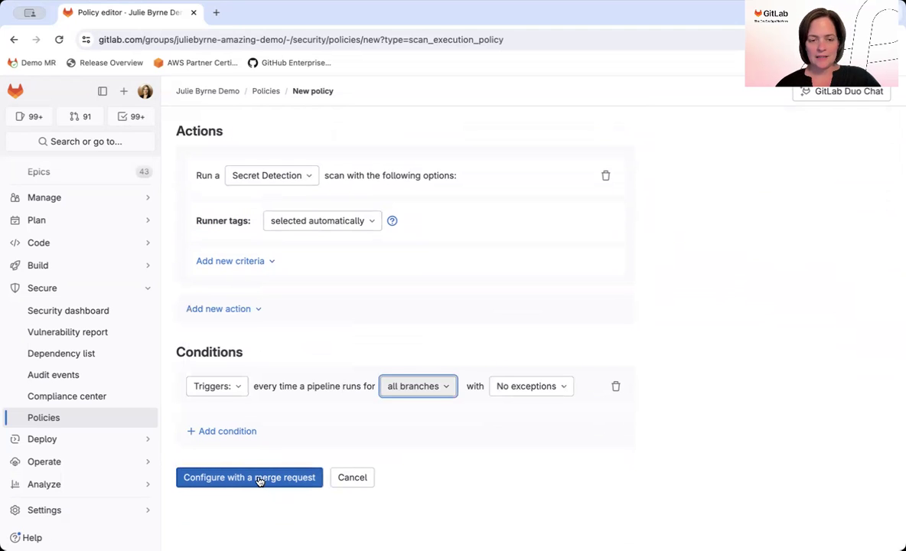
# Step: Review the policy_scope lines in the YAML preview and configure the Secrets detection policy with a merge request
pyautogui.scroll(5, 259, 480)
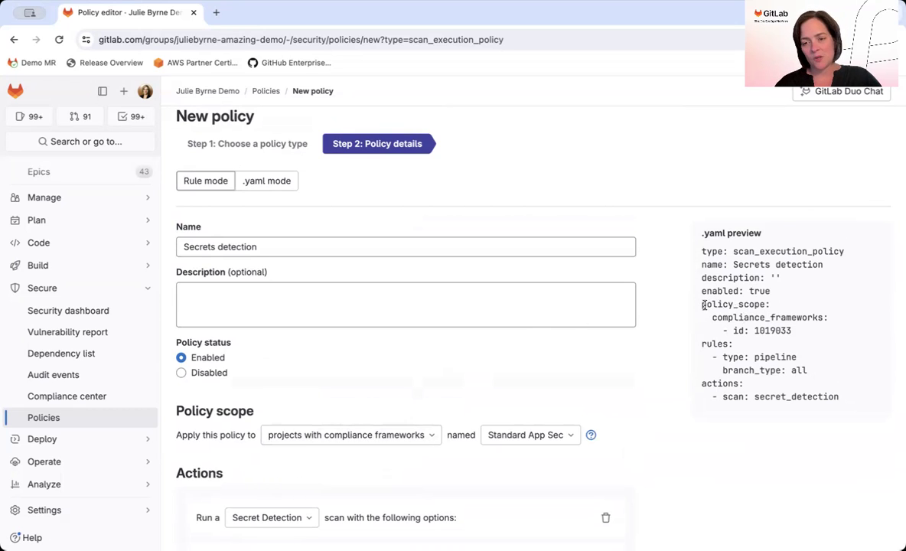
pyautogui.moveTo(703, 305); pyautogui.dragTo(815, 334)
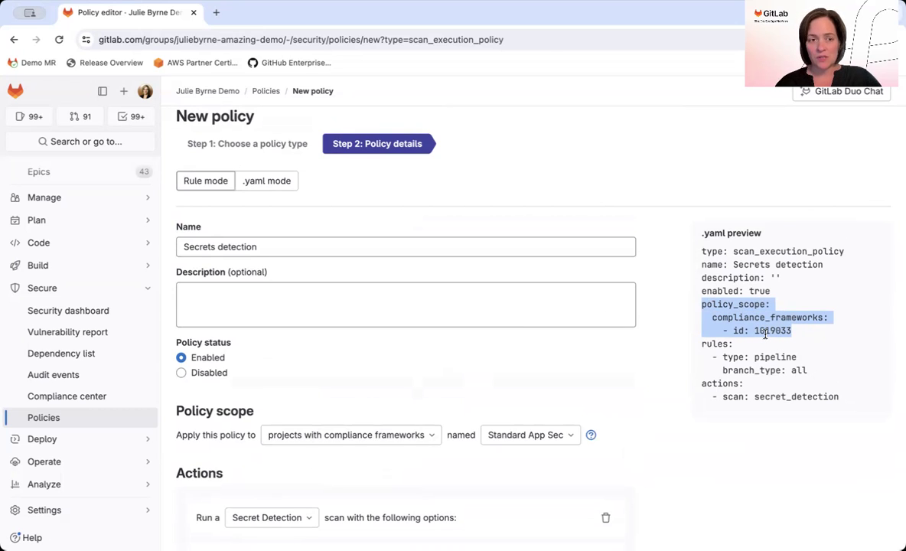
pyautogui.scroll(-5, 748, 313)
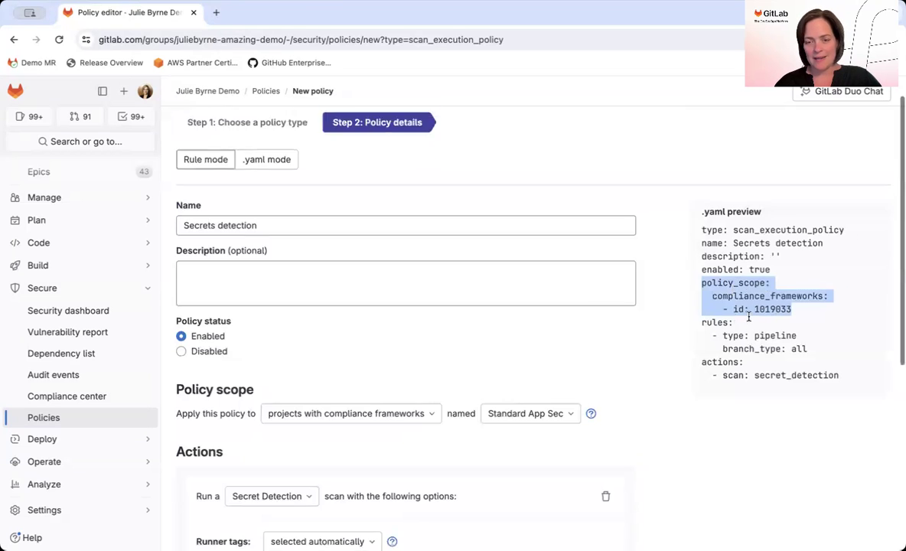
pyautogui.scroll(-3, 649, 340)
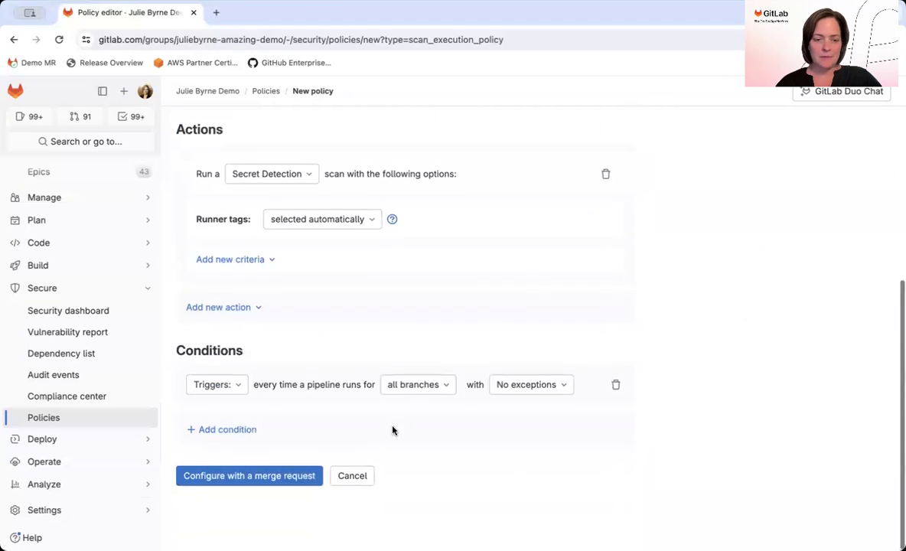
pyautogui.click(273, 477)
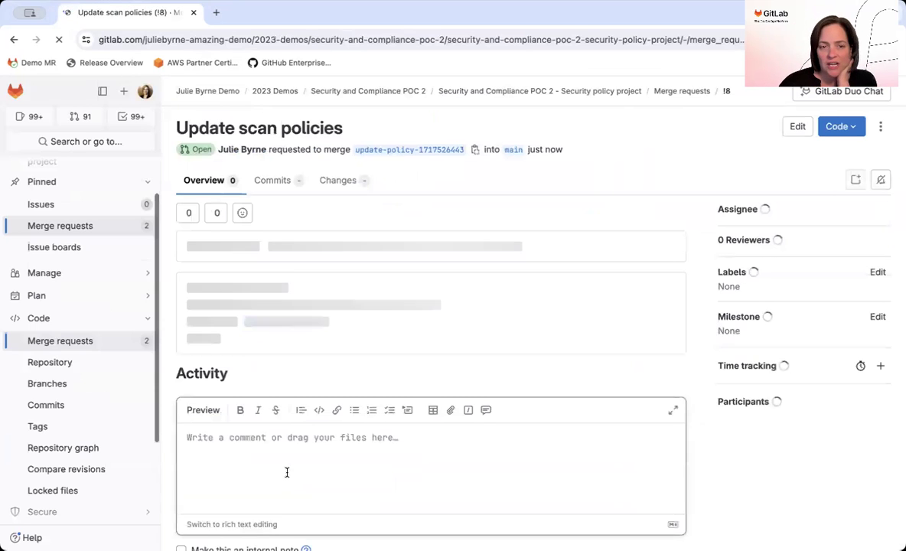
# Step: Merge the "Update scan policies" merge request into main
pyautogui.scroll(-3, 283, 469)
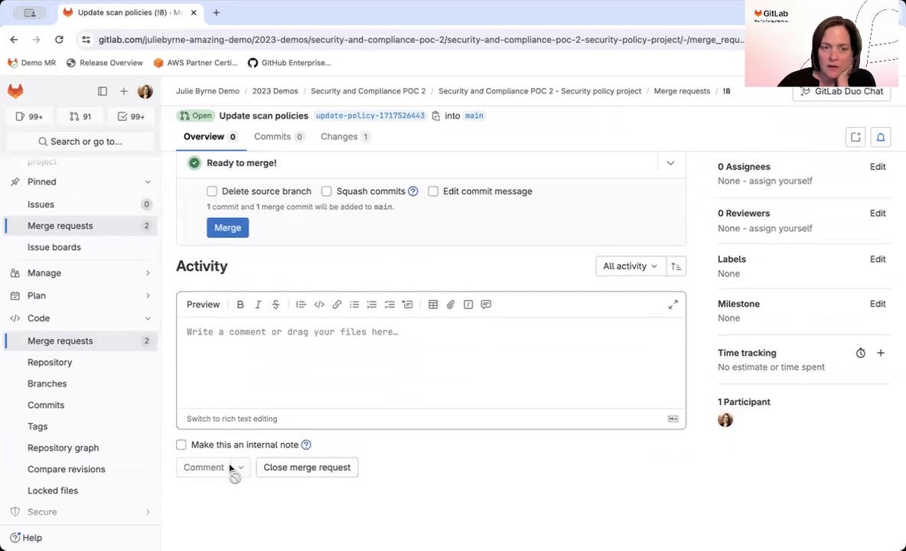
pyautogui.scroll(2, 229, 469)
pyautogui.click(225, 357)
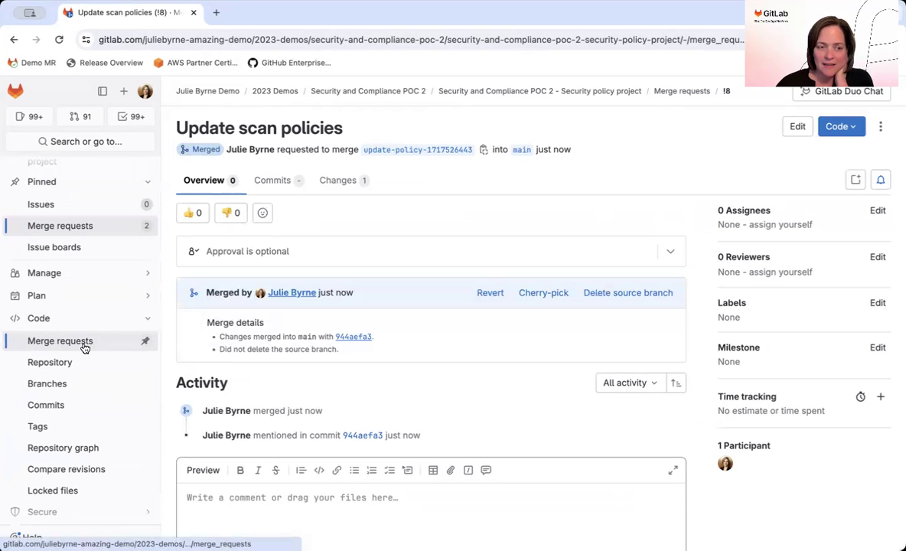
# Step: Open the frameworks list in the top-level group's Compliance center and check the policies linked to Standard App Sec
pyautogui.click(221, 94)
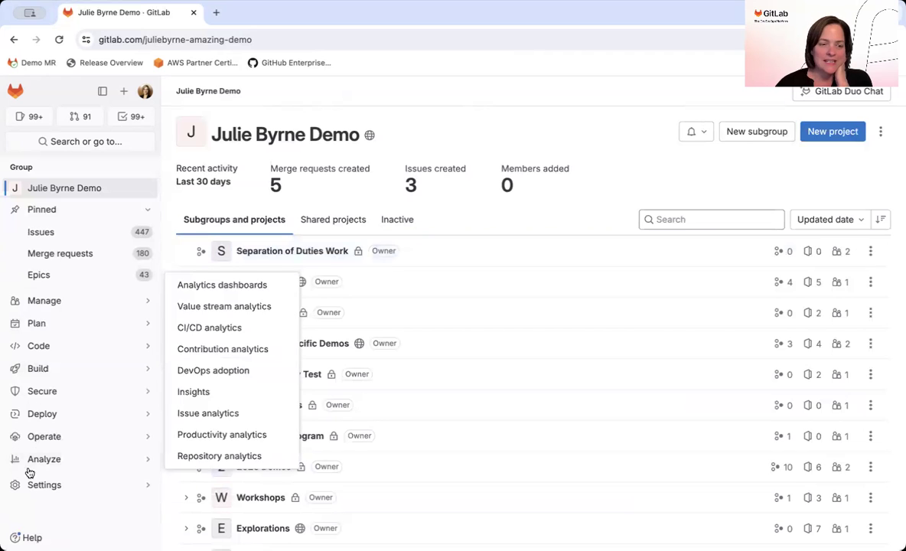
pyautogui.moveTo(53, 400)
pyautogui.click(205, 479)
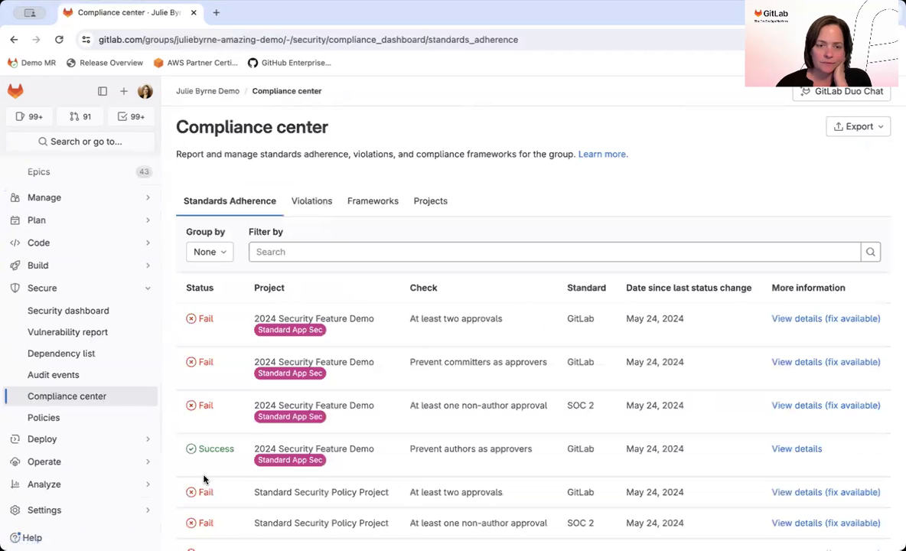
pyautogui.click(384, 200)
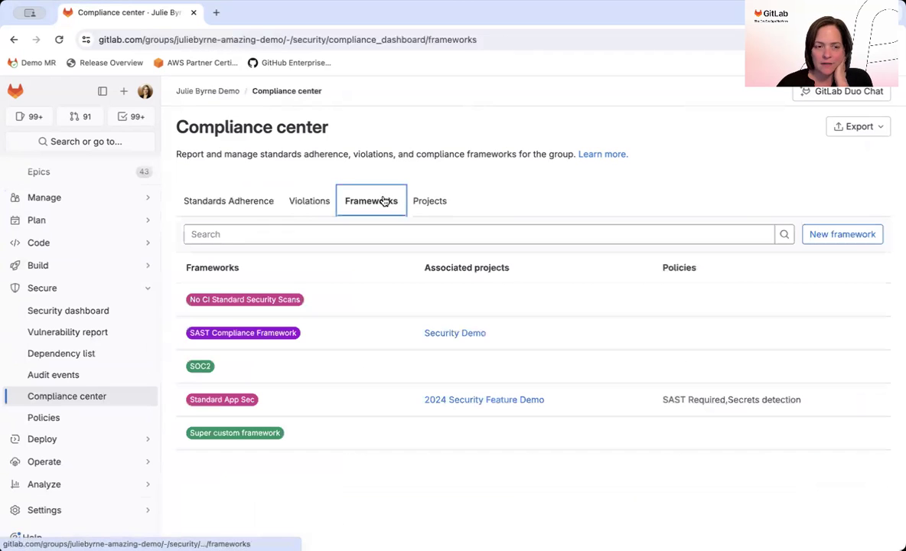
pyautogui.moveTo(222, 411)
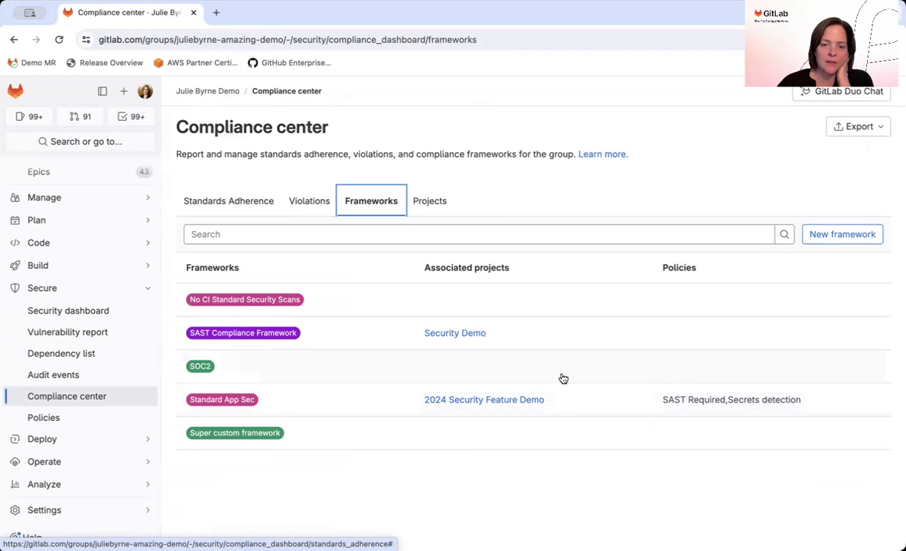
# Step: Open the 2024 Security Feature Demo project, inspect its .gitlab-ci.yml file and return to the repository file list
pyautogui.click(506, 403)
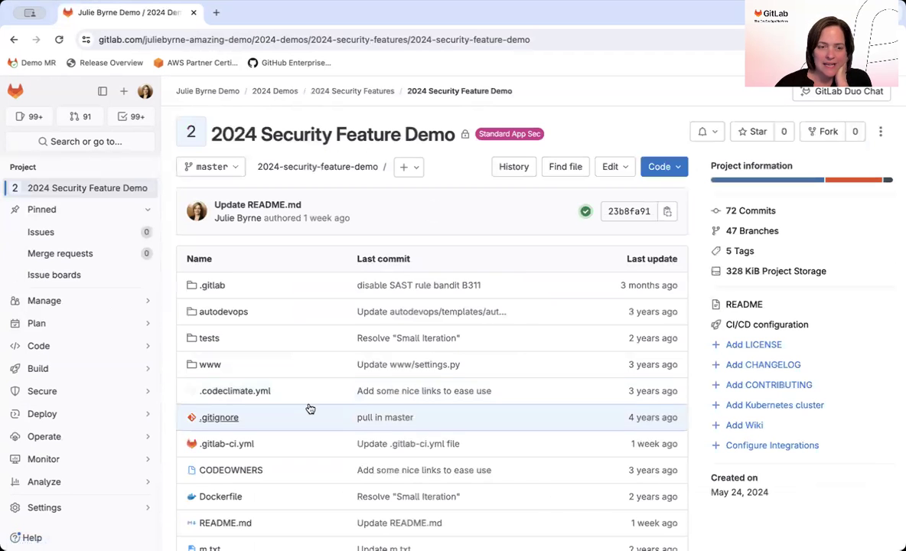
pyautogui.click(222, 444)
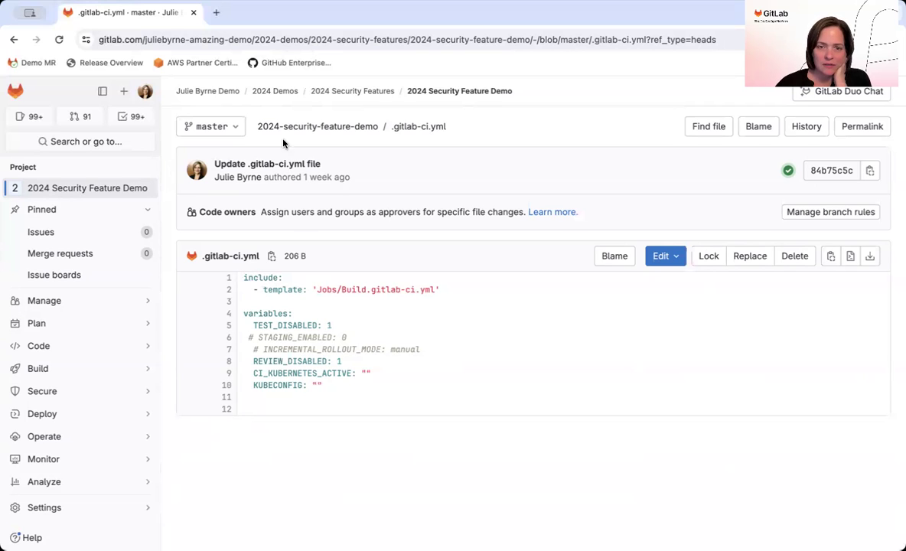
pyautogui.click(321, 126)
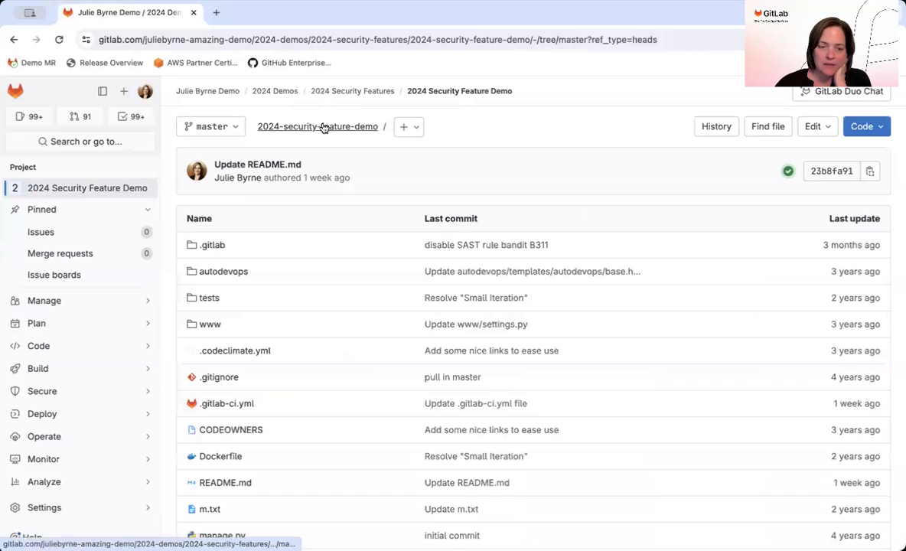
# Step: Edit README.md as a single file, add two blank lines at its end and commit the change to master
pyautogui.scroll(-3, 256, 360)
pyautogui.scroll(-2, 255, 366)
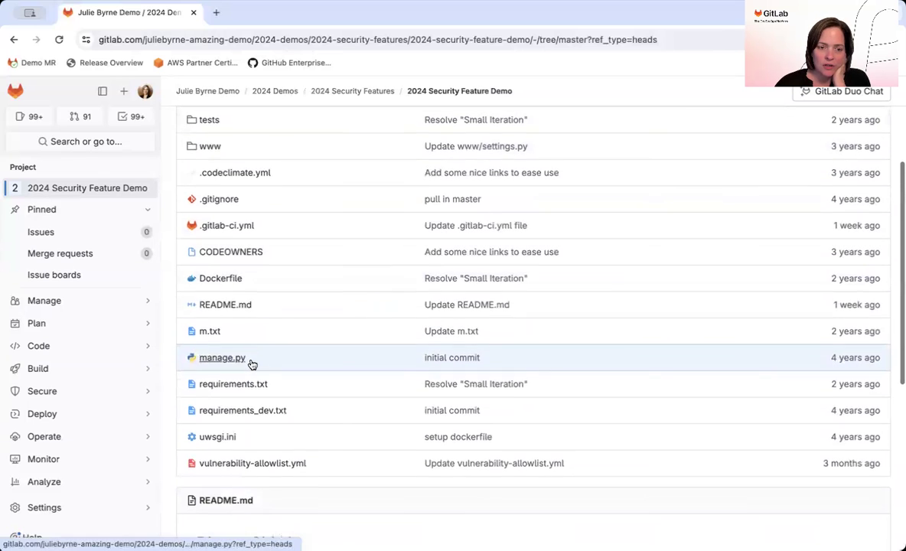
pyautogui.click(238, 303)
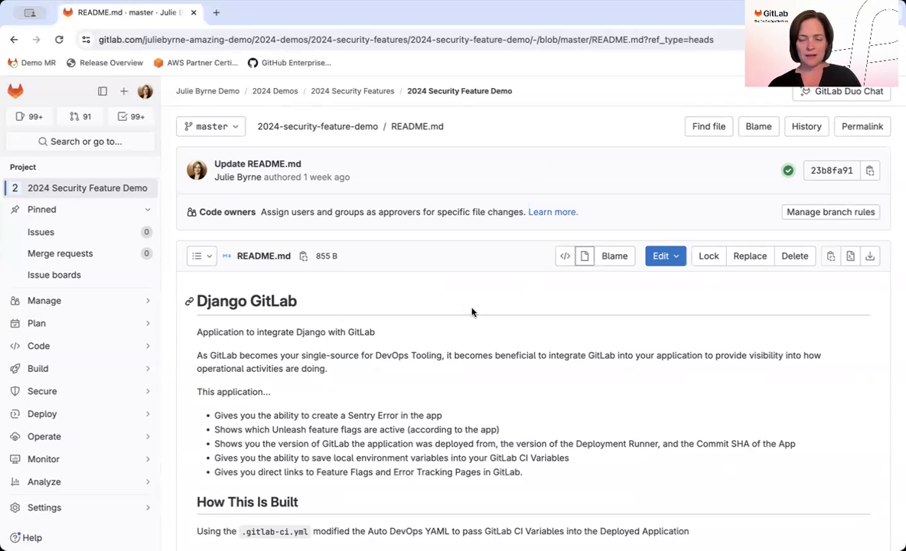
pyautogui.click(659, 257)
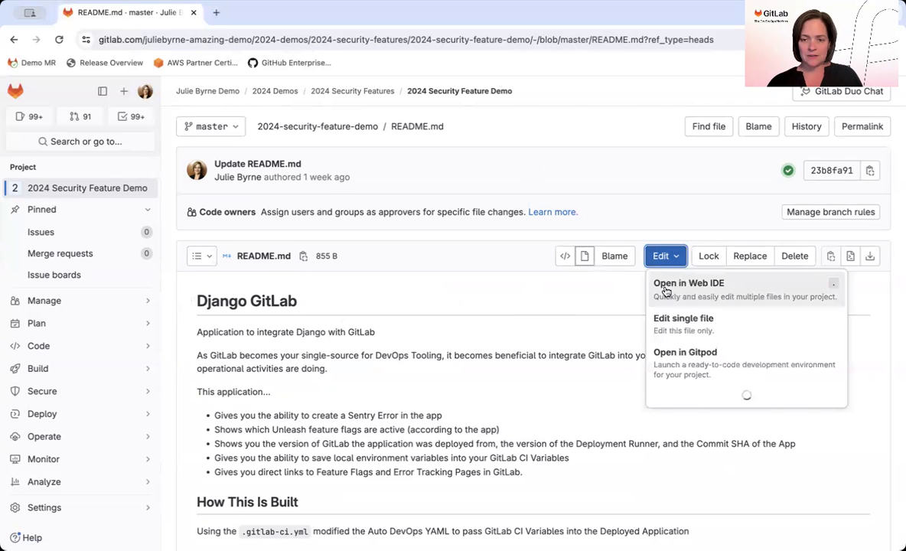
pyautogui.click(670, 324)
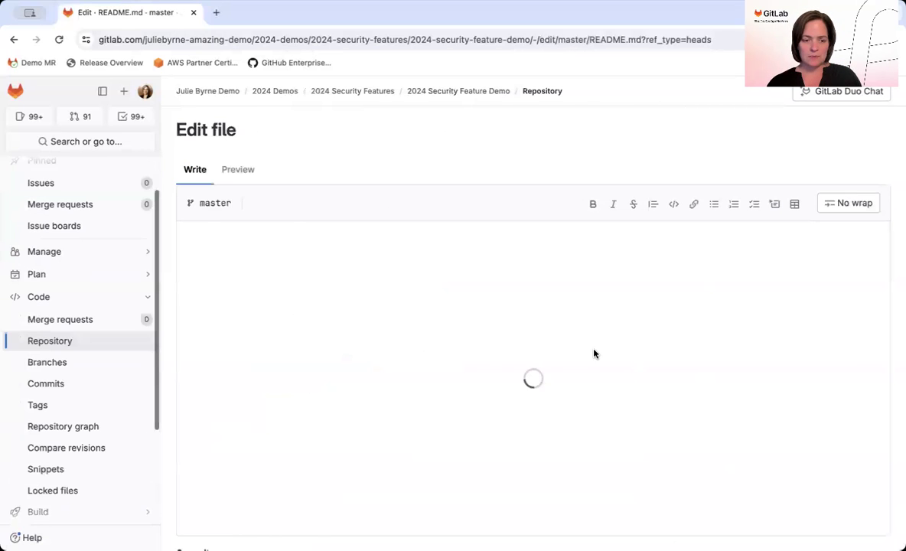
pyautogui.click(415, 484)
pyautogui.press('Return')
pyautogui.press('Return')
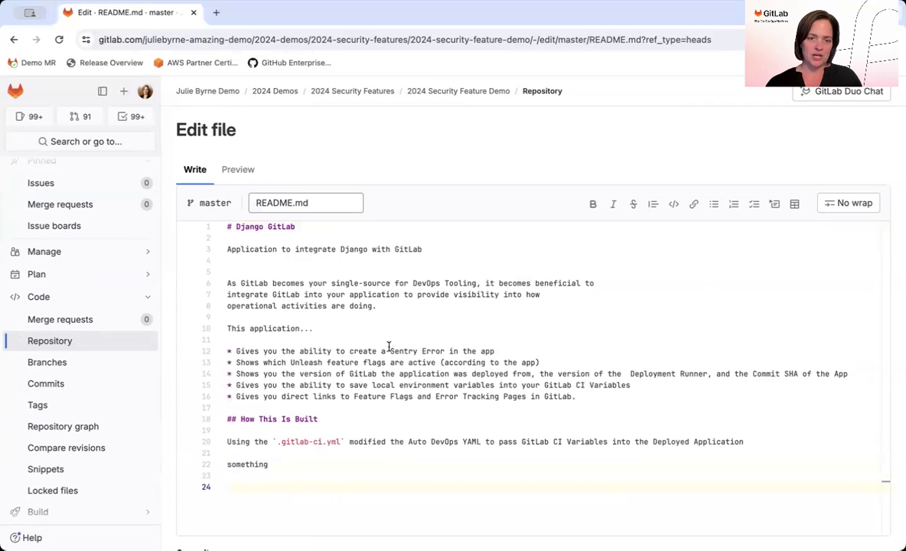
pyautogui.scroll(-2, 401, 199)
pyautogui.scroll(-3, 359, 245)
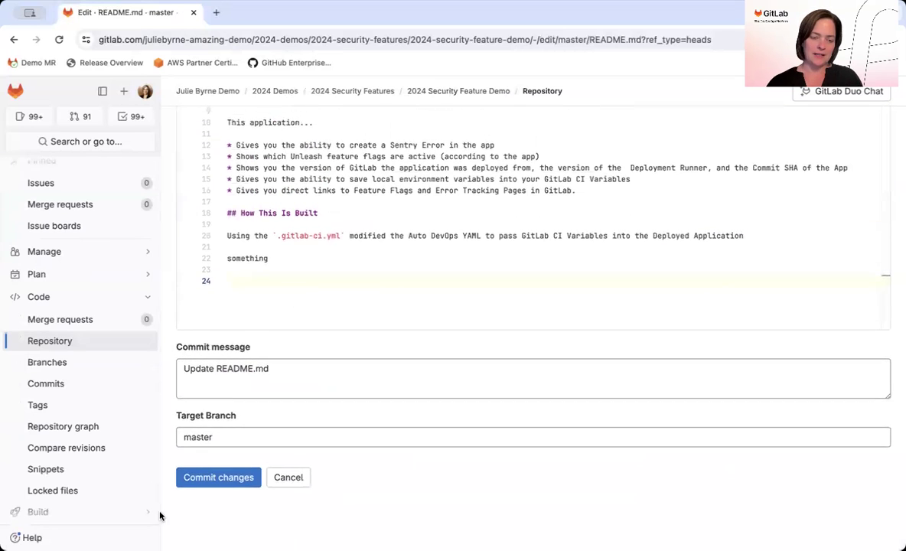
pyautogui.click(218, 479)
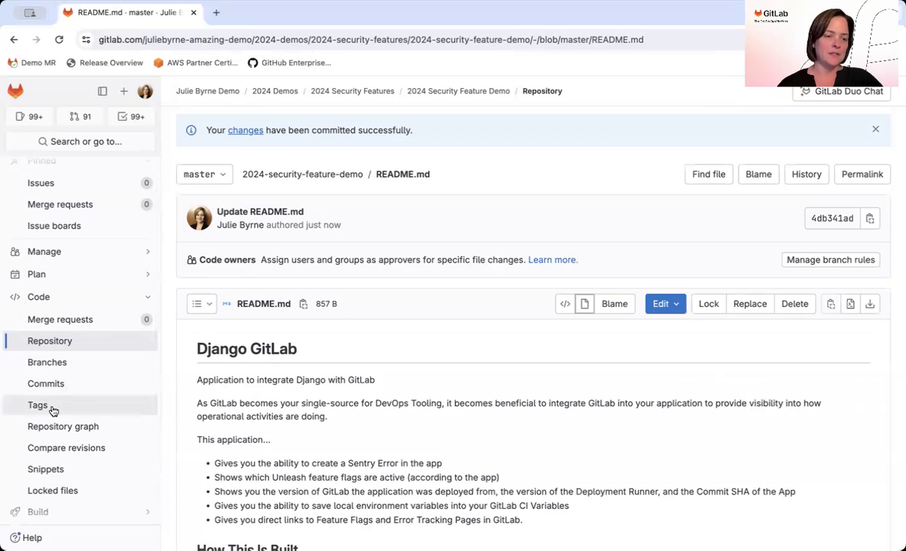
# Step: Open the project's pipelines list to check the pipeline started by the README.md commit
pyautogui.scroll(-3, 81, 477)
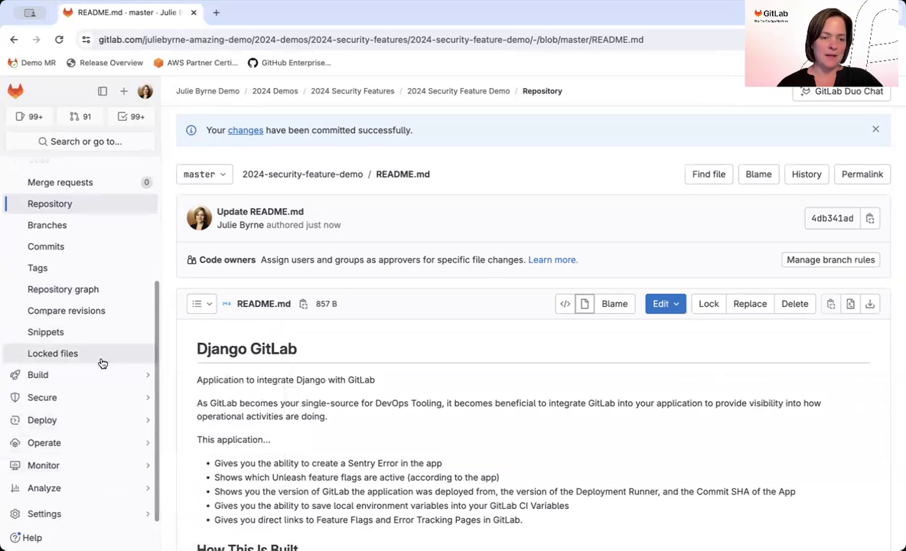
pyautogui.moveTo(148, 374)
pyautogui.click(188, 380)
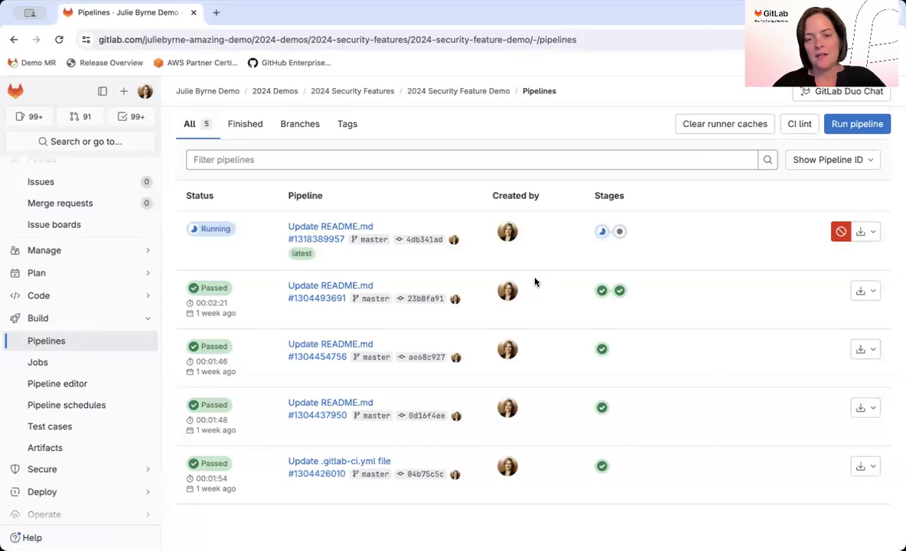
# Step: Open the latest running pipeline from the README.md commit to check its build and test jobs
pyautogui.click(215, 229)
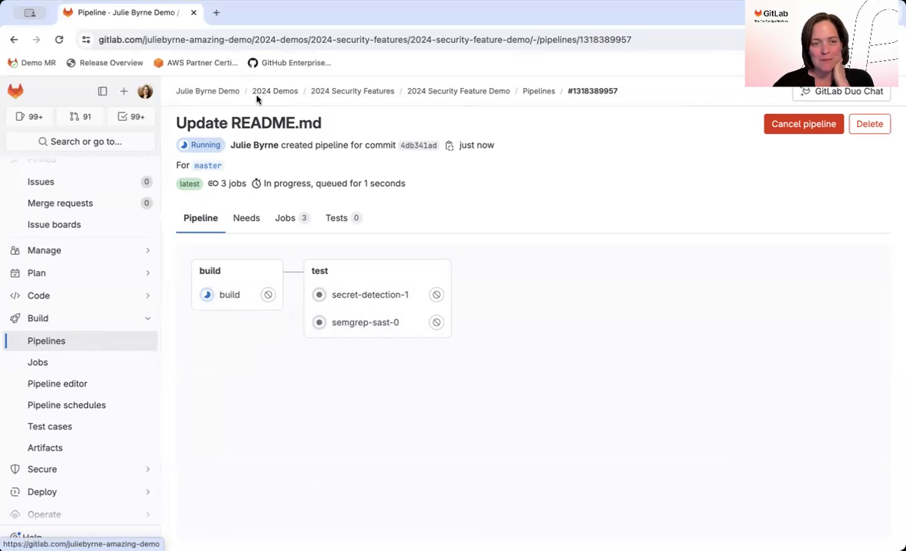
# Step: Go to the top-level group's security policies and start a new scan execution policy
pyautogui.click(208, 91)
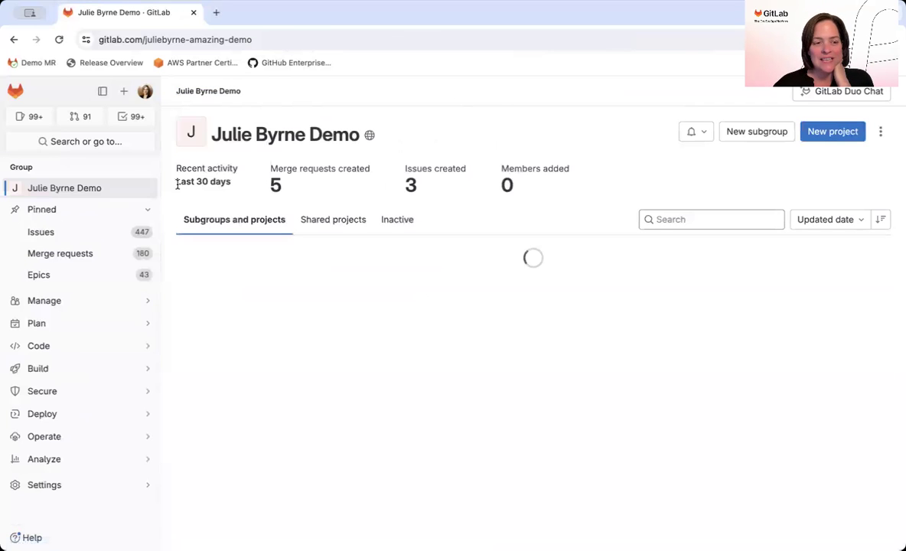
pyautogui.moveTo(47, 402)
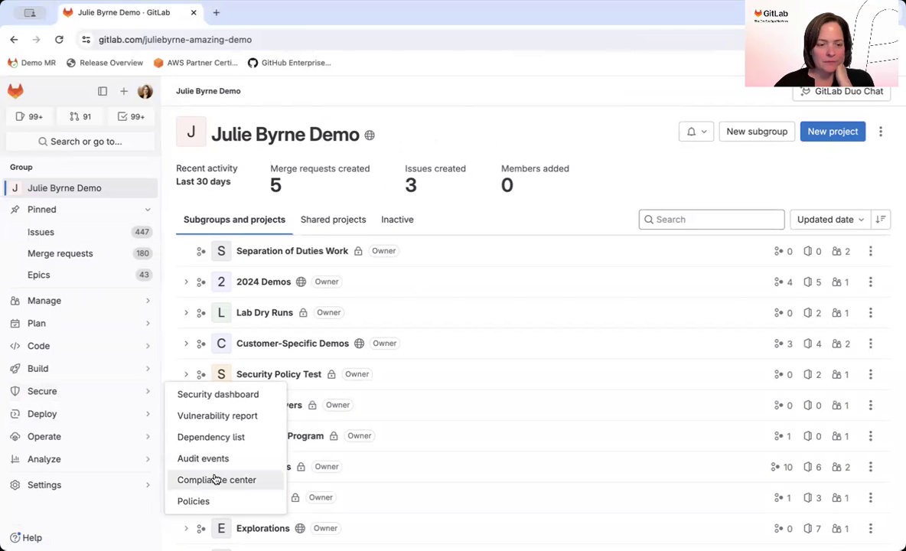
pyautogui.click(204, 503)
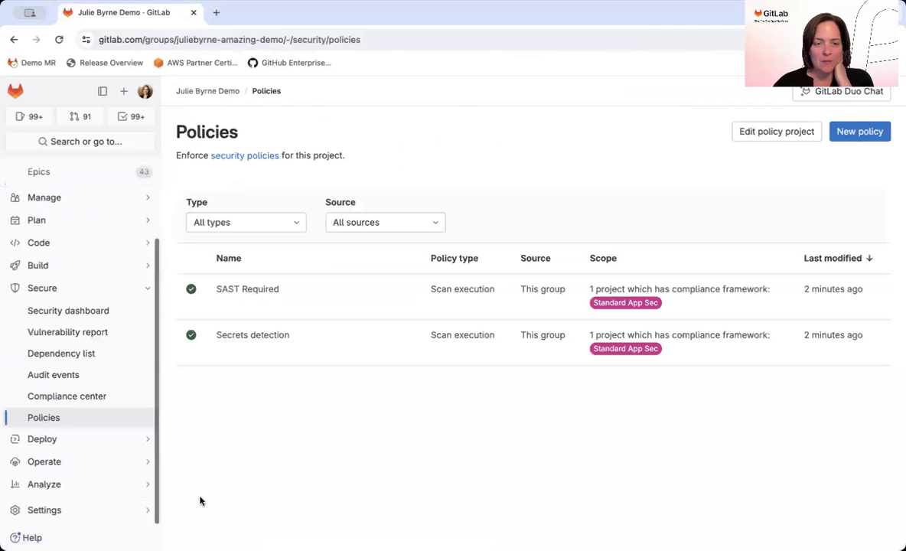
pyautogui.click(865, 133)
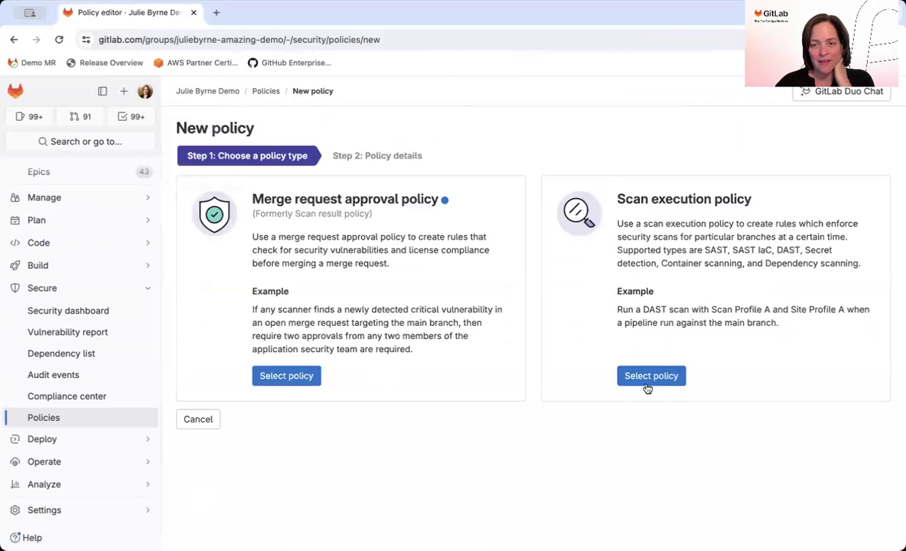
pyautogui.click(647, 375)
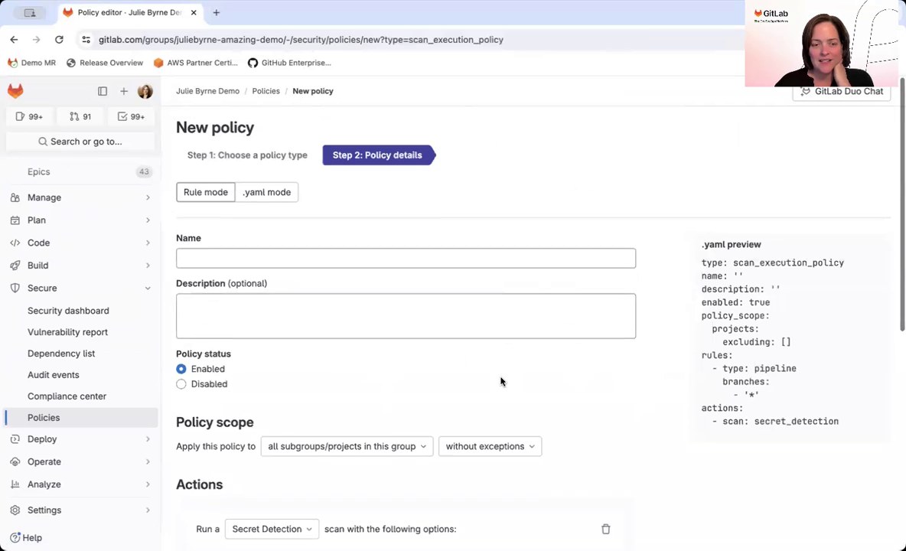
# Step: Examine the new scan execution policy form, including the available scanners, policy scope, actions and conditions
pyautogui.scroll(-2, 502, 379)
pyautogui.click(267, 463)
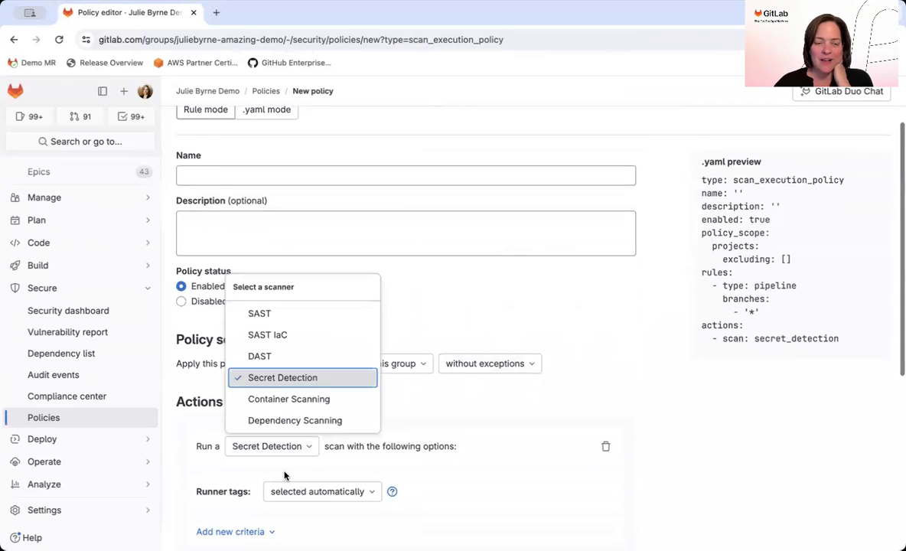
pyautogui.scroll(-3, 272, 434)
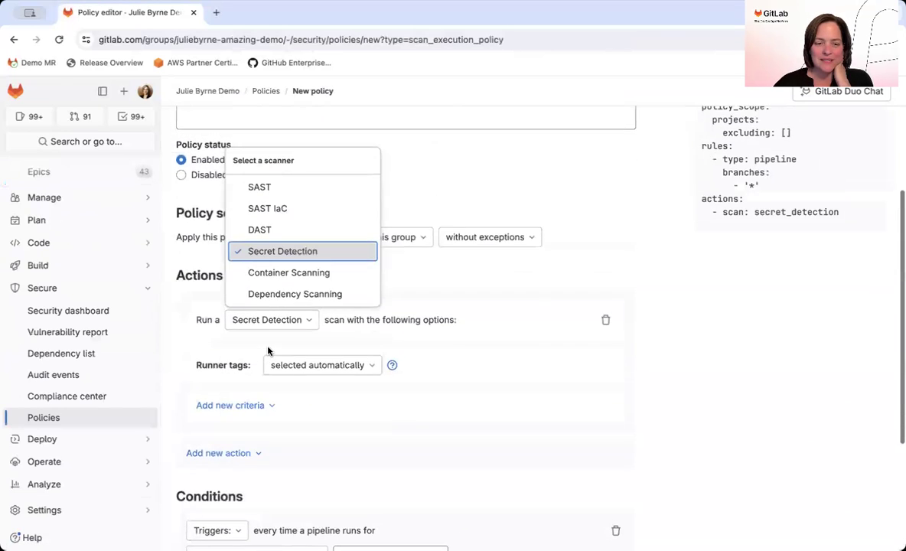
pyautogui.click(476, 374)
pyautogui.scroll(2, 468, 380)
pyautogui.scroll(-5, 468, 381)
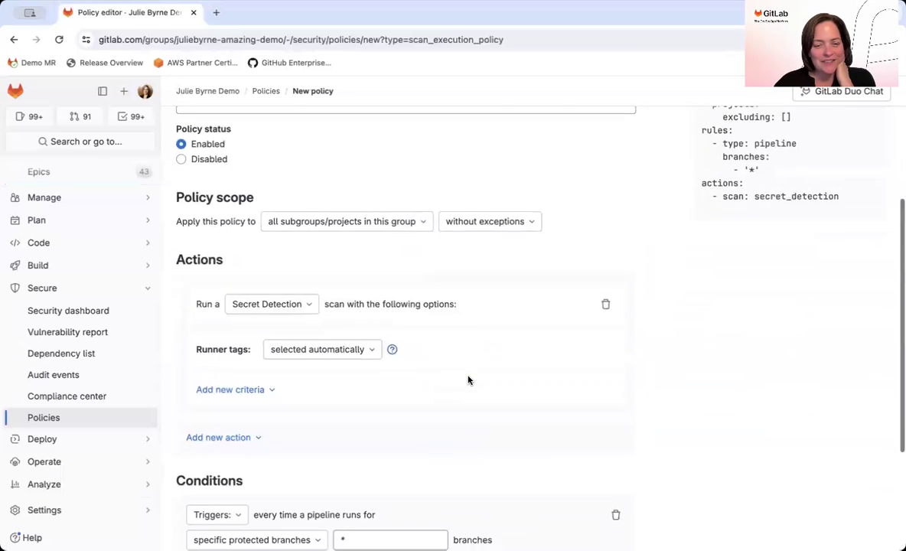
pyautogui.scroll(5, 468, 381)
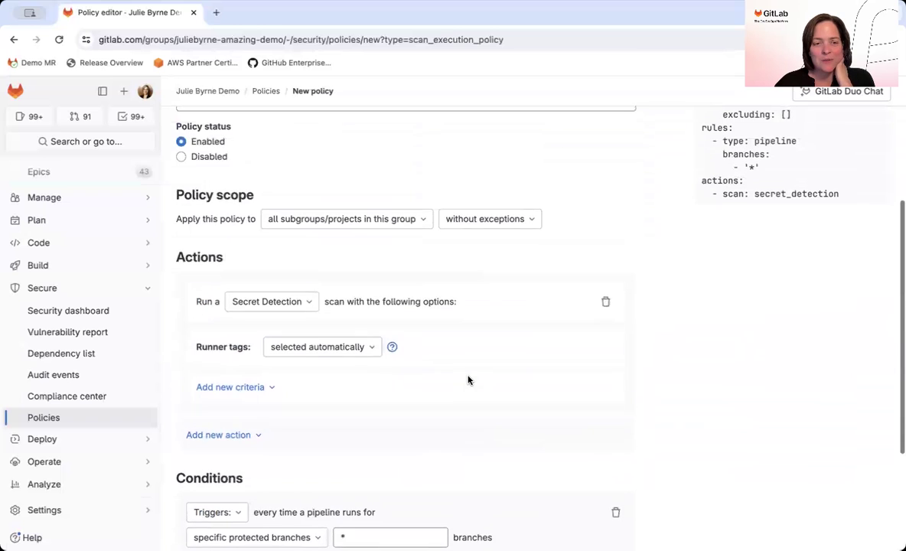
pyautogui.scroll(2, 468, 380)
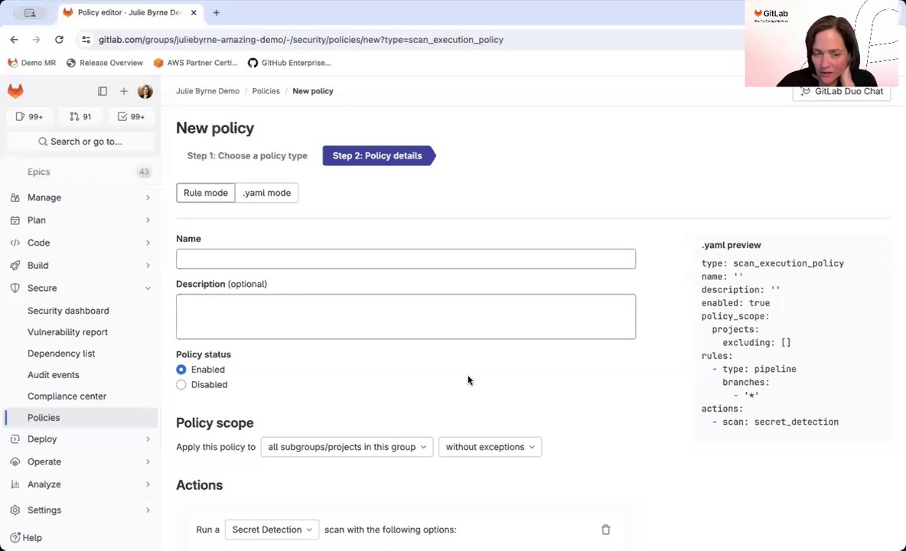
pyautogui.scroll(-3, 467, 380)
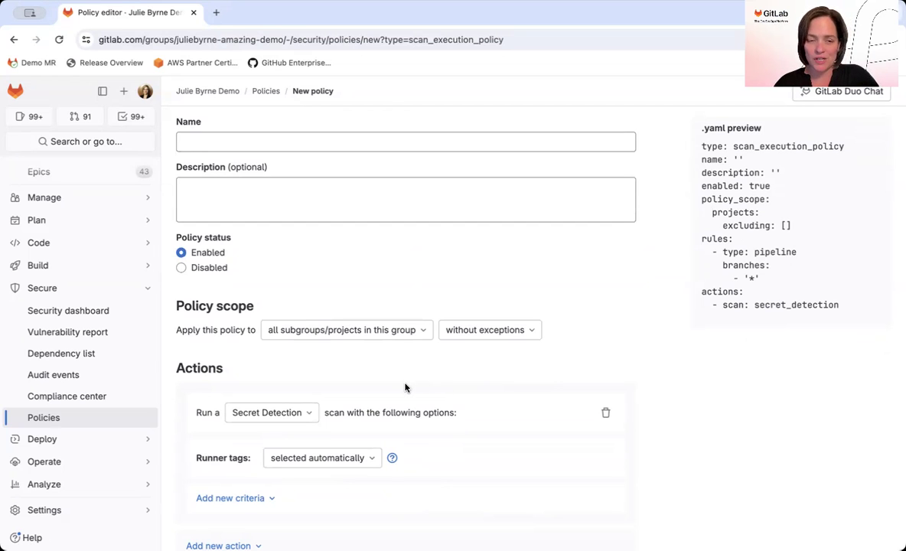
pyautogui.scroll(3, 405, 388)
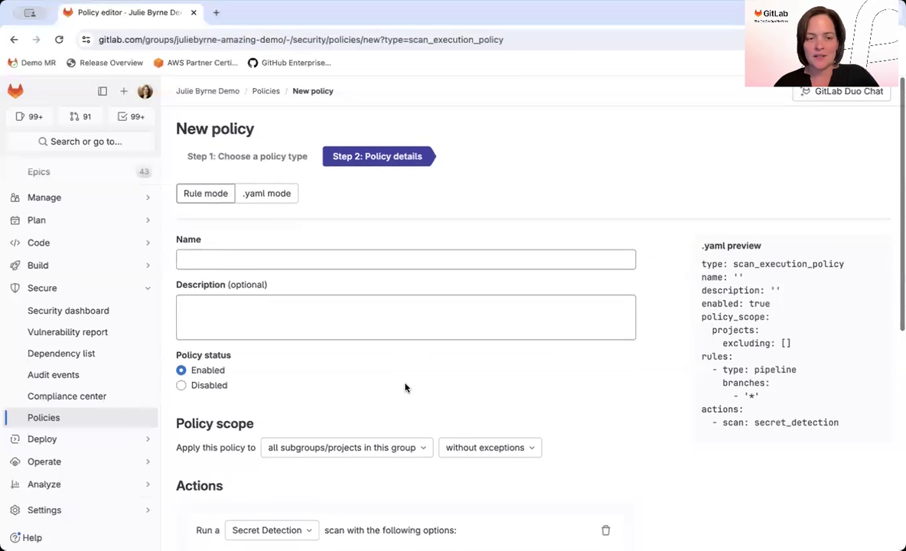